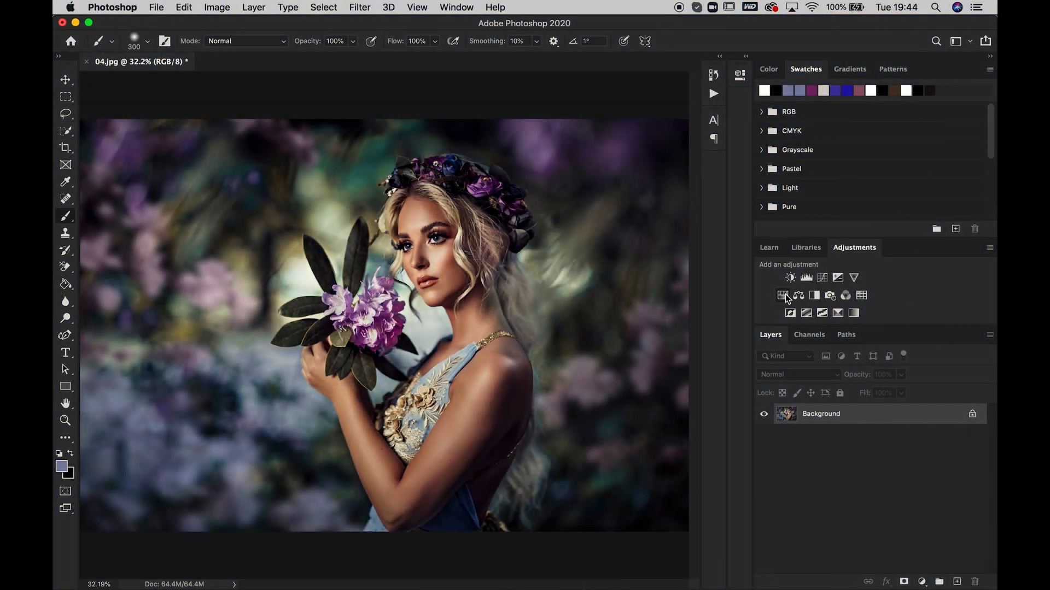
Step: Add a Hue/Saturation adjustment layer, target the purple crown flowers' colour range and shift the Magentas hue to +54
{"action": "left_click", "coordinate": [783, 296]}
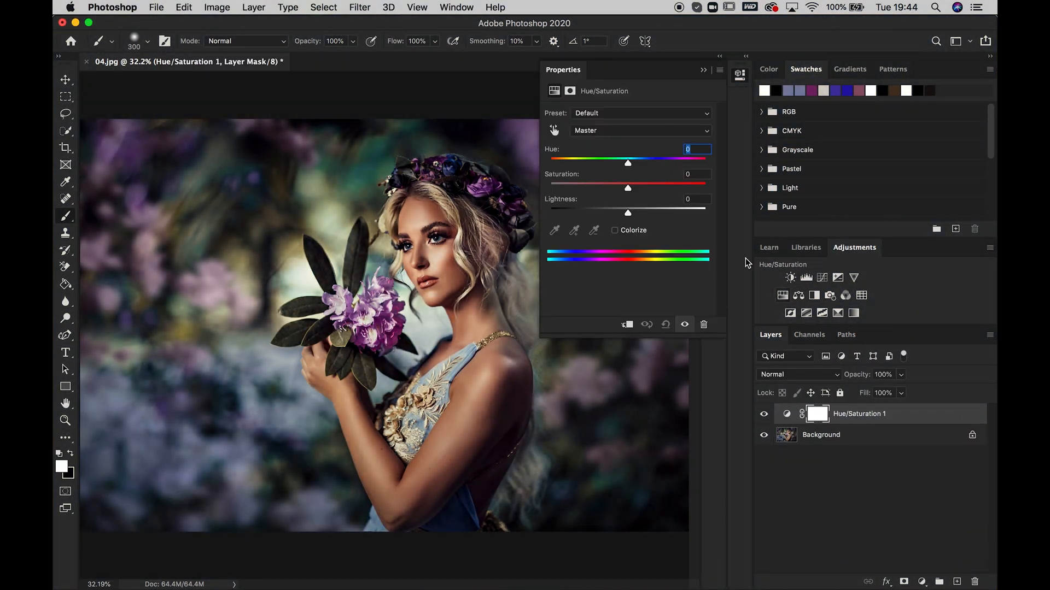
{"action": "left_click", "coordinate": [554, 130]}
{"action": "left_click", "coordinate": [486, 180]}
{"action": "left_click_drag", "start_coordinate": [628, 164], "coordinate": [668, 168]}
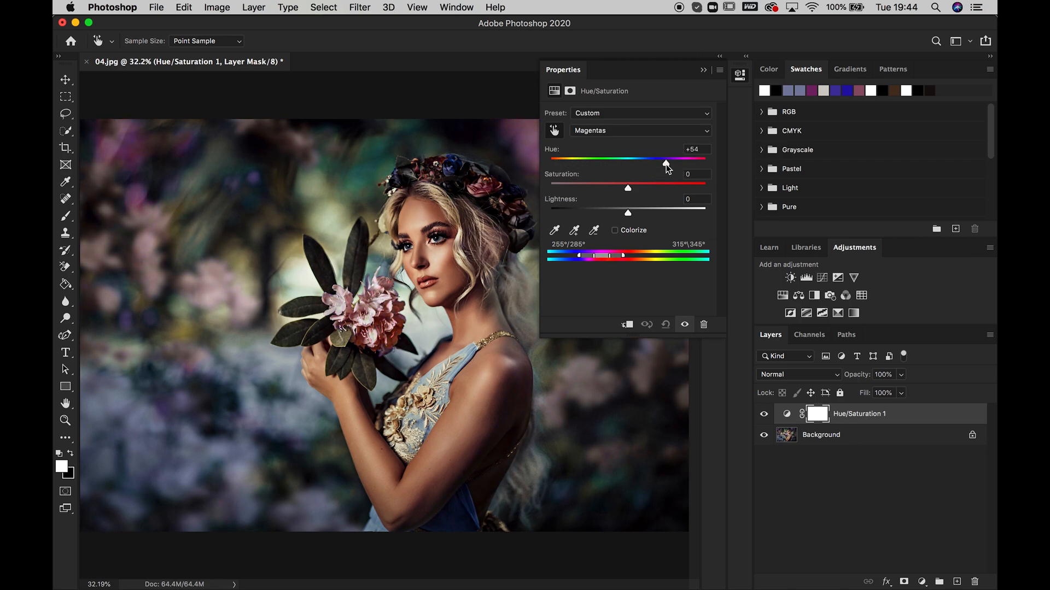
{"action": "left_click", "coordinate": [703, 71]}
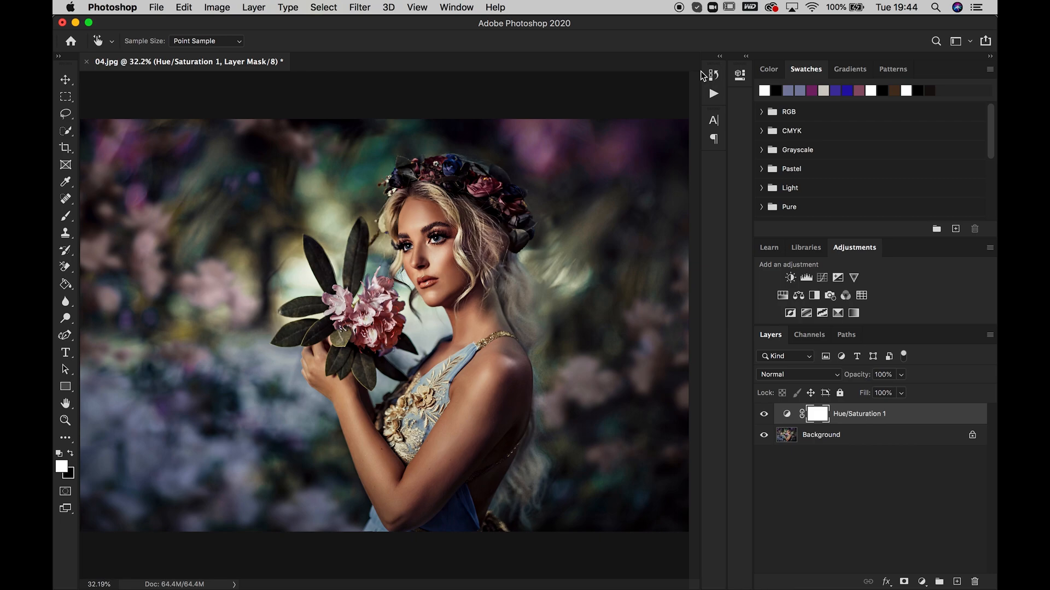
Step: Invert the adjustment's mask to black and paint white over the crown flowers and the bouquet with the Brush
{"action": "key", "text": "super+i"}
{"action": "left_click", "coordinate": [66, 216]}
{"action": "mouse_move", "coordinate": [483, 189]}
{"action": "left_mouse_down"}
{"action": "mouse_move", "coordinate": [515, 207]}
{"action": "mouse_move", "coordinate": [415, 158]}
{"action": "mouse_move", "coordinate": [381, 183]}
{"action": "mouse_move", "coordinate": [438, 175]}
{"action": "mouse_move", "coordinate": [494, 190]}
{"action": "left_mouse_up"}
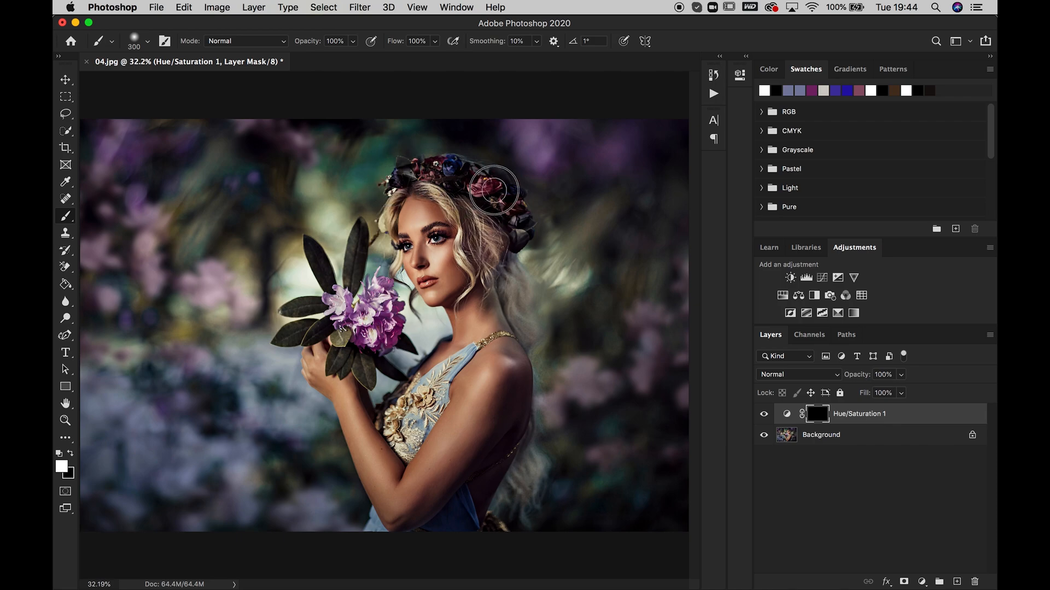
{"action": "mouse_move", "coordinate": [343, 318]}
{"action": "left_mouse_down"}
{"action": "mouse_move", "coordinate": [382, 331]}
{"action": "mouse_move", "coordinate": [367, 341]}
{"action": "mouse_move", "coordinate": [384, 344]}
{"action": "mouse_move", "coordinate": [397, 321]}
{"action": "mouse_move", "coordinate": [382, 287]}
{"action": "mouse_move", "coordinate": [338, 314]}
{"action": "mouse_move", "coordinate": [326, 294]}
{"action": "mouse_move", "coordinate": [337, 316]}
{"action": "mouse_move", "coordinate": [391, 329]}
{"action": "mouse_move", "coordinate": [374, 354]}
{"action": "mouse_move", "coordinate": [389, 344]}
{"action": "mouse_move", "coordinate": [375, 289]}
{"action": "mouse_move", "coordinate": [350, 308]}
{"action": "left_mouse_up"}
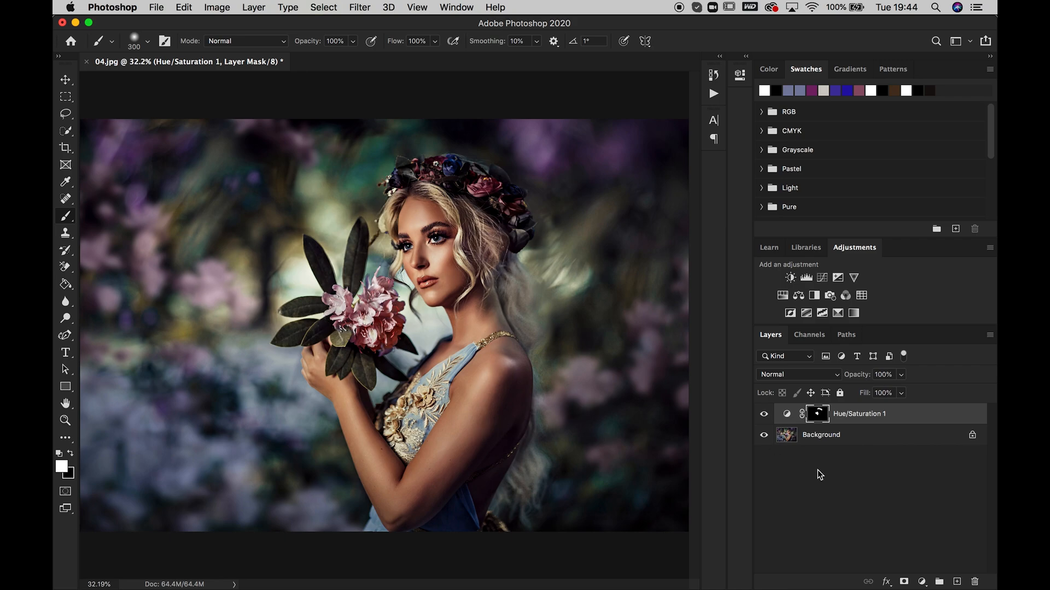
Step: Reopen the Hue/Saturation 1 adjustment and fine-tune the Magentas with slightly higher saturation and slightly lower lightness
{"action": "double_click", "coordinate": [787, 414]}
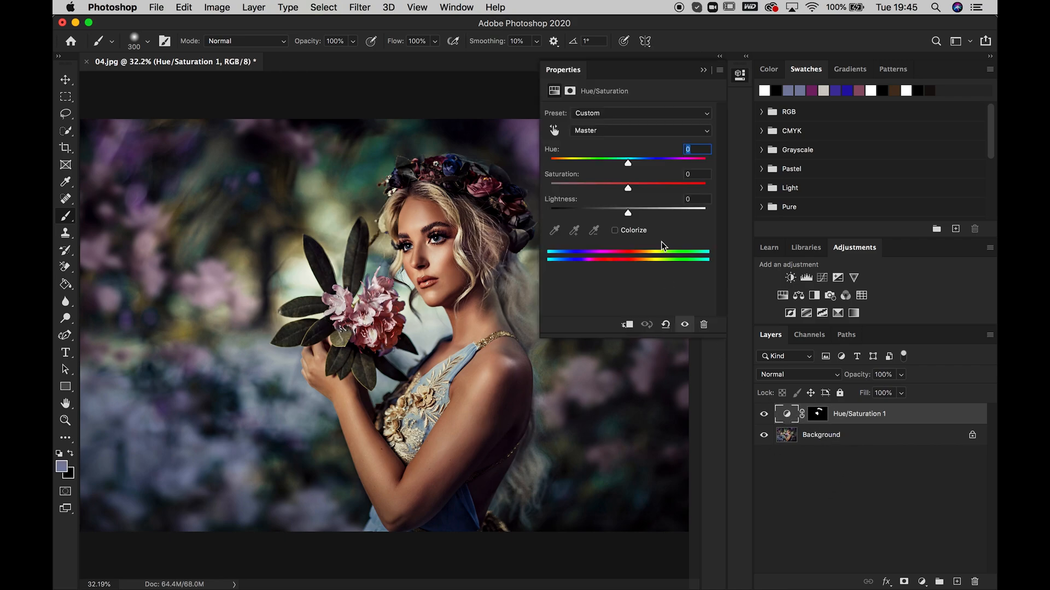
{"action": "left_click", "coordinate": [617, 132]}
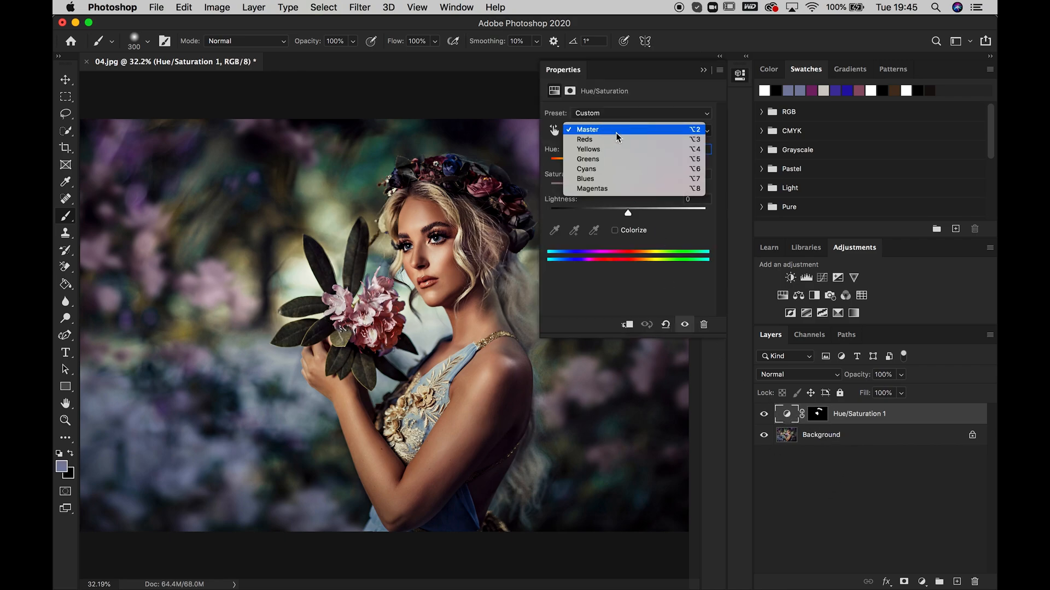
{"action": "left_click", "coordinate": [605, 182]}
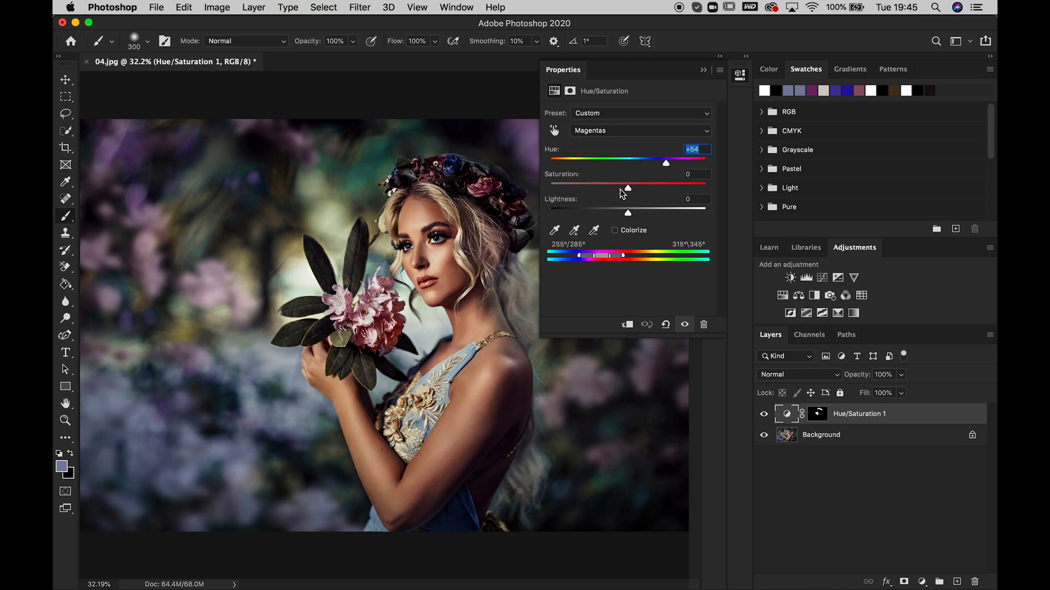
{"action": "left_click_drag", "start_coordinate": [629, 192], "coordinate": [623, 215]}
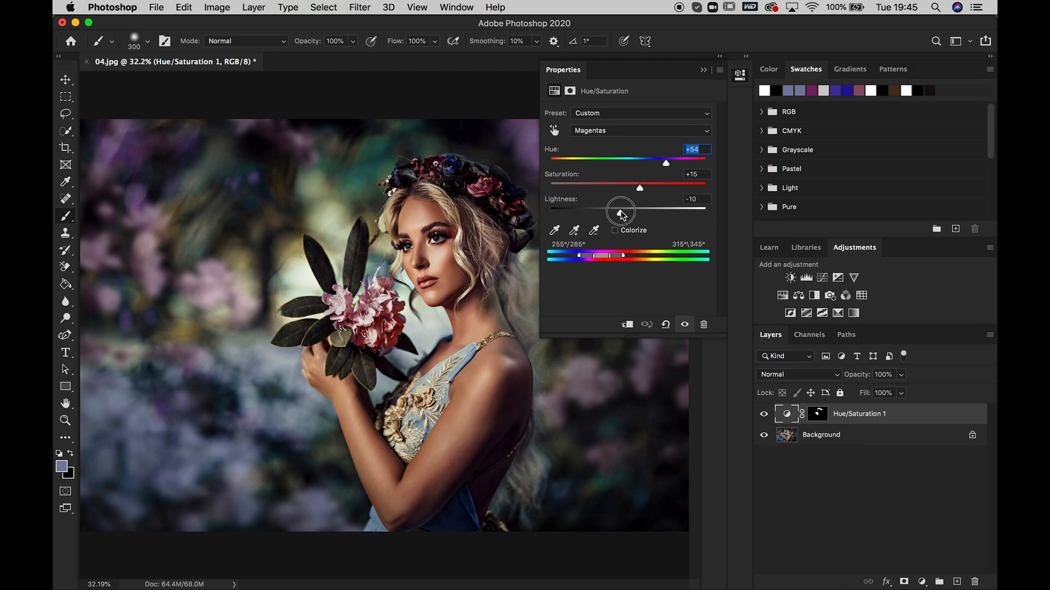
{"action": "left_click_drag", "start_coordinate": [639, 187], "coordinate": [615, 215]}
{"action": "left_click_drag", "start_coordinate": [646, 185], "coordinate": [638, 186]}
{"action": "left_click", "coordinate": [703, 70]}
Step: Compare the image with and without the Hue/Saturation 1 adjustment and leave that layer hidden
{"action": "left_click", "coordinate": [765, 415]}
{"action": "left_click", "coordinate": [765, 415]}
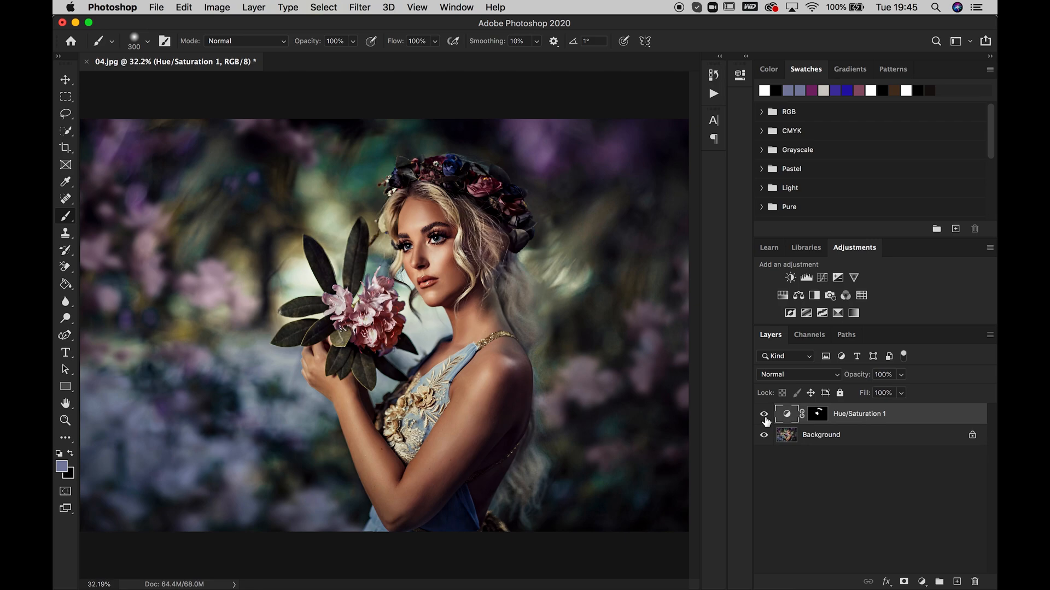
{"action": "left_click", "coordinate": [764, 418]}
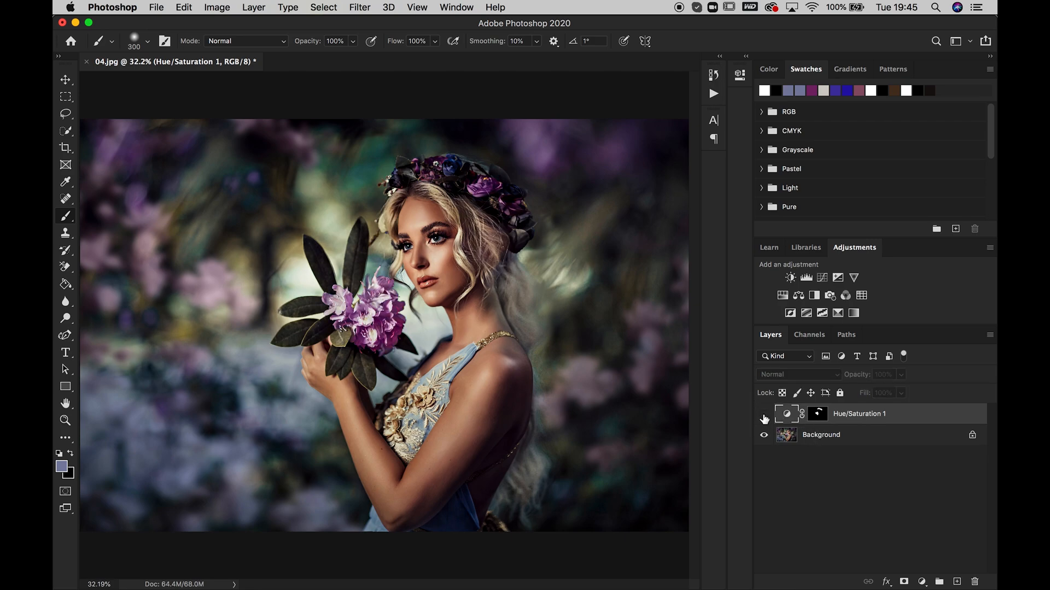
Step: Add a second Hue/Saturation adjustment layer and shift the Magentas hue to -83
{"action": "left_click", "coordinate": [784, 297]}
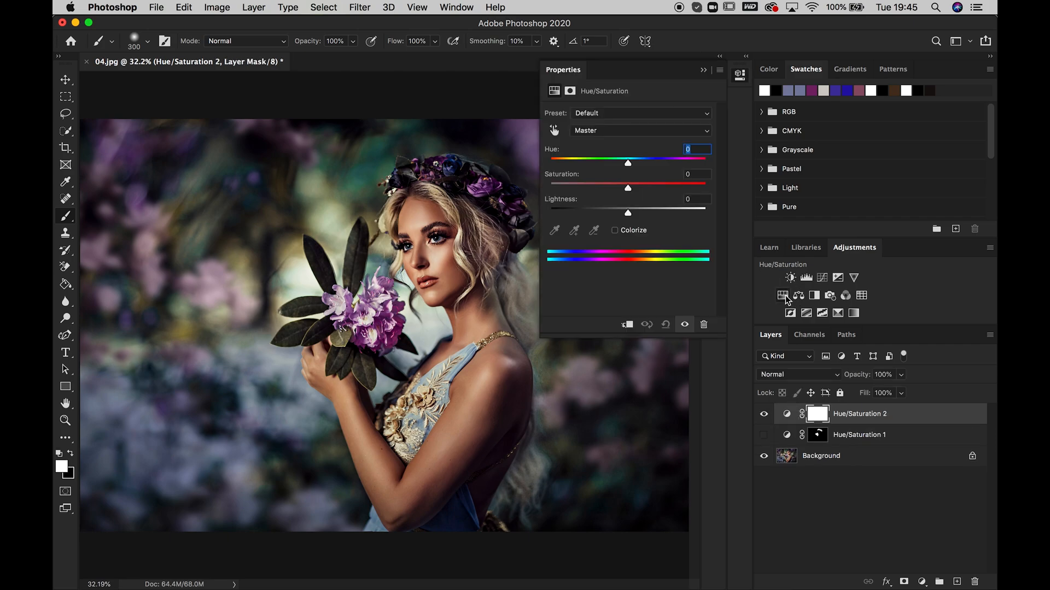
{"action": "left_click", "coordinate": [650, 130]}
{"action": "left_click", "coordinate": [637, 188]}
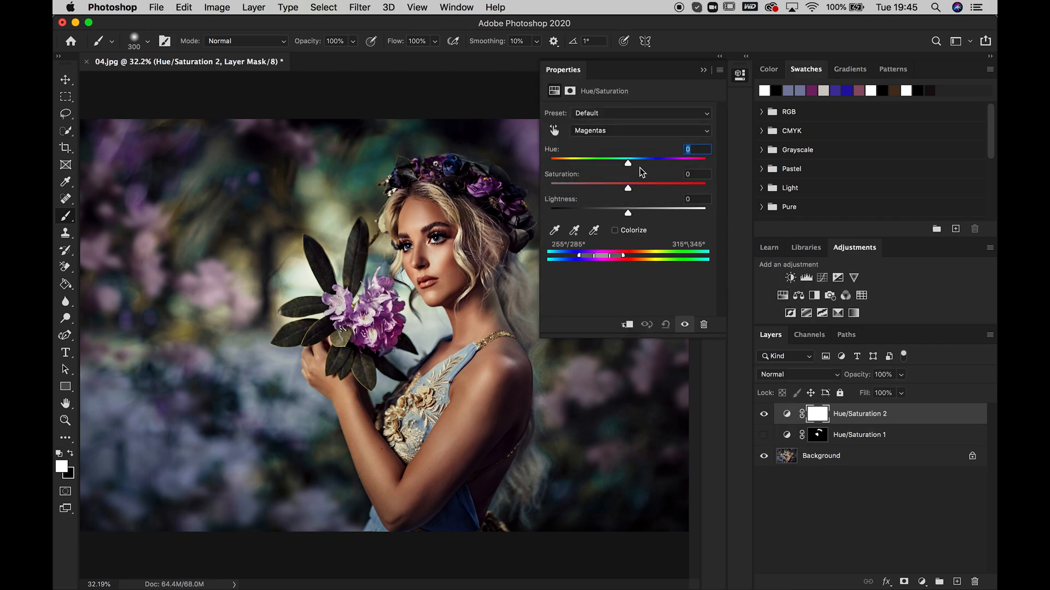
{"action": "left_click_drag", "start_coordinate": [628, 165], "coordinate": [581, 167]}
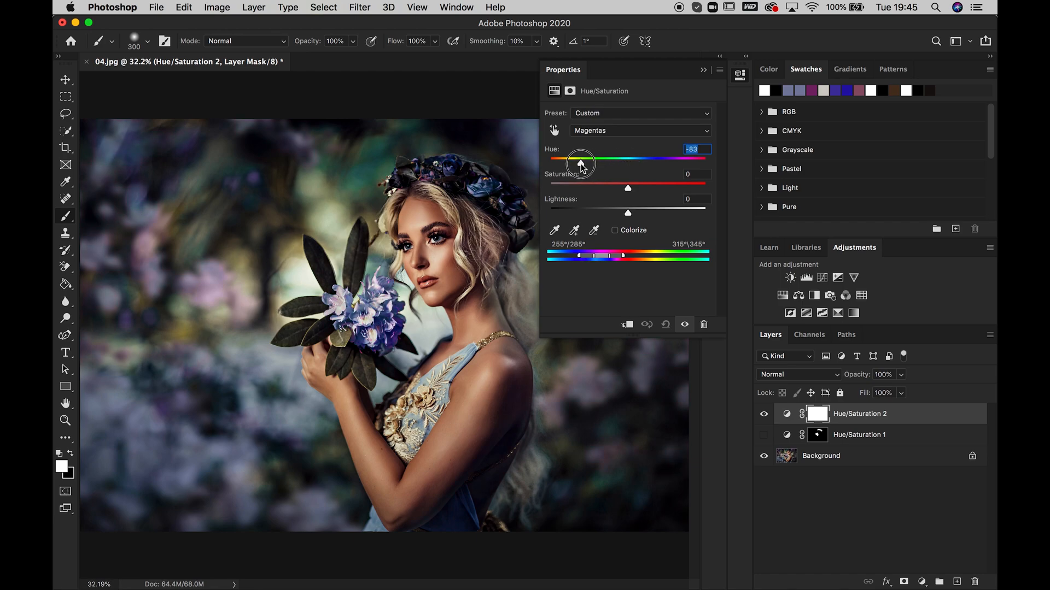
{"action": "left_click", "coordinate": [703, 71]}
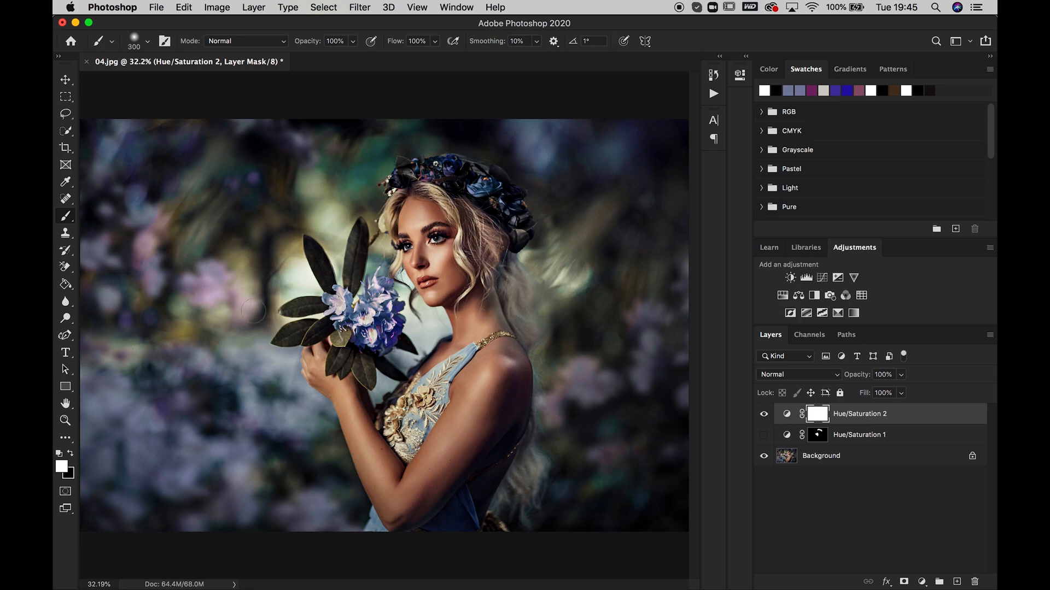
Step: Reopen the second Hue/Saturation adjustment, try the Colorize option and switch it off again
{"action": "double_click", "coordinate": [788, 414]}
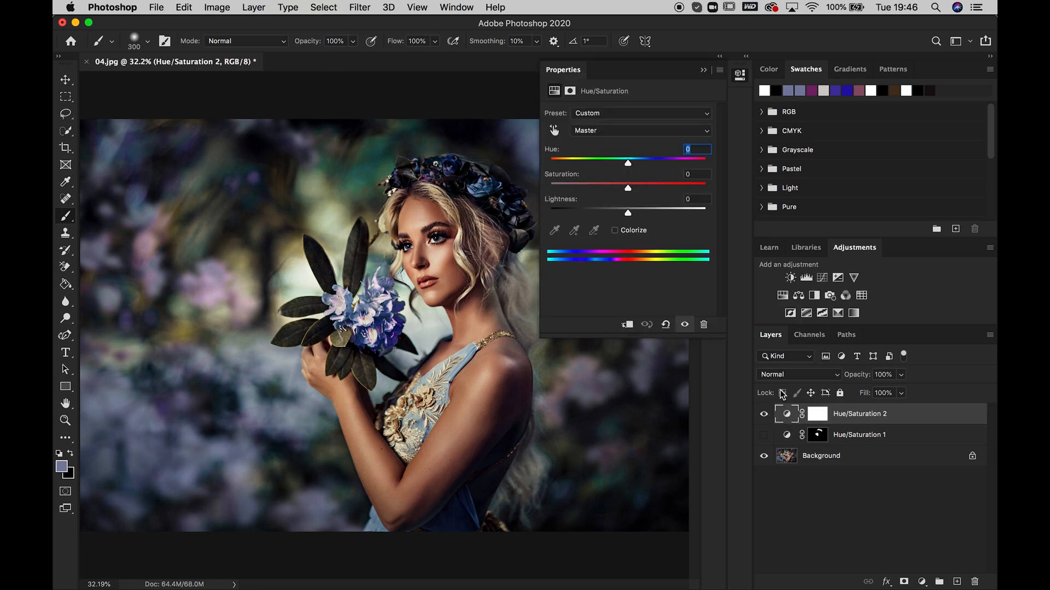
{"action": "left_click", "coordinate": [648, 132]}
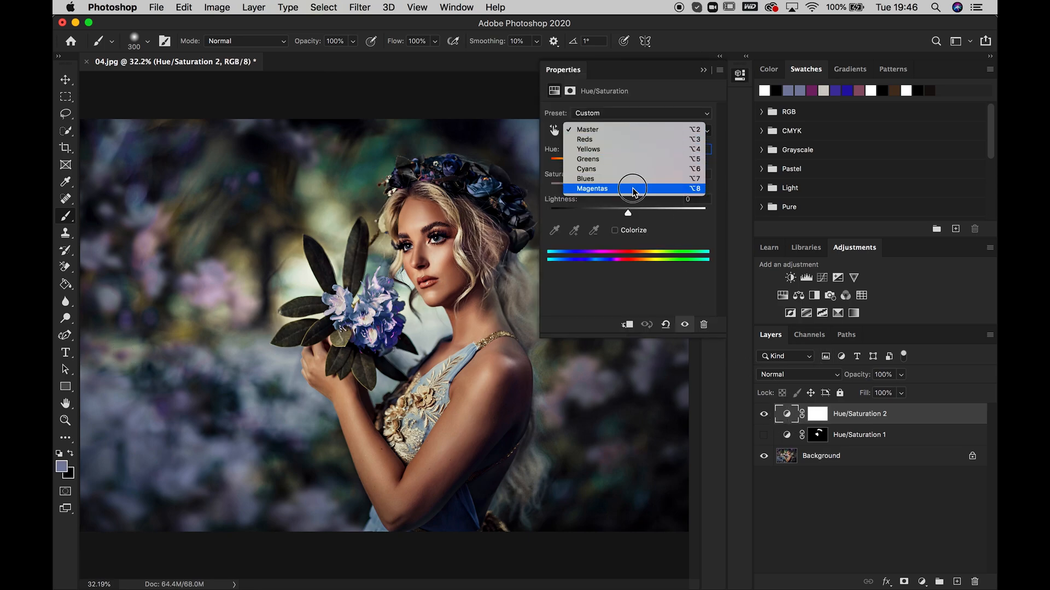
{"action": "left_click", "coordinate": [637, 189]}
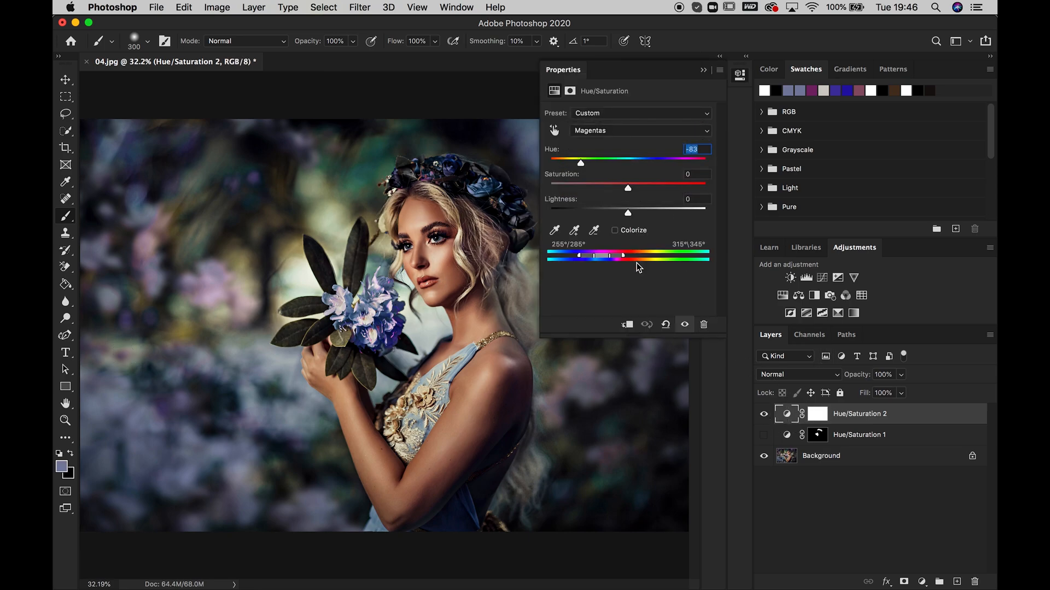
{"action": "left_click", "coordinate": [615, 231]}
{"action": "left_click", "coordinate": [615, 232]}
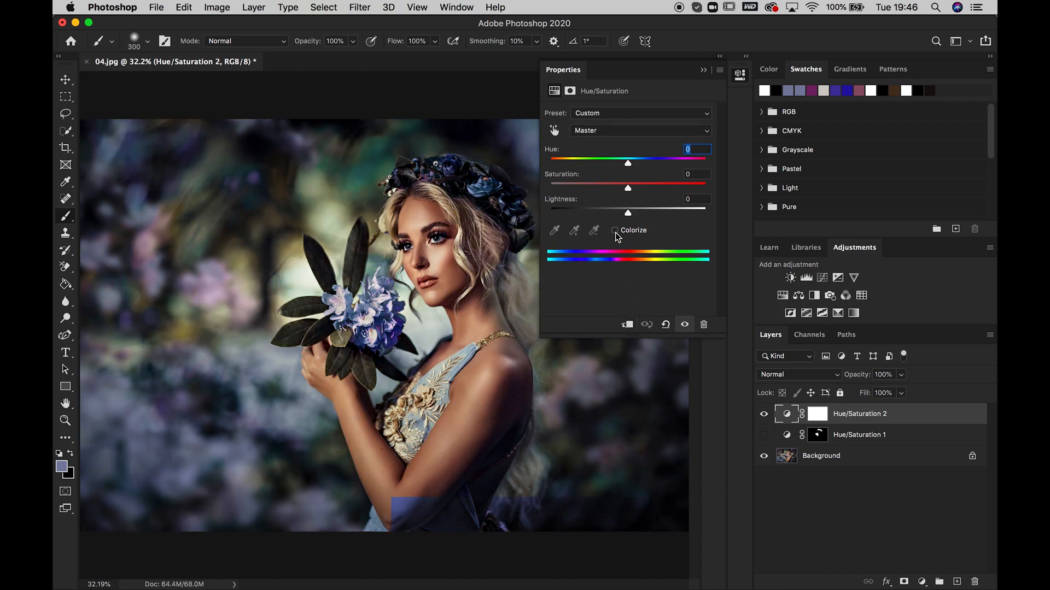
Step: Widen the Magentas colour range of the second Hue/Saturation adjustment to 230°/240° and 339°/30°
{"action": "left_click", "coordinate": [618, 136]}
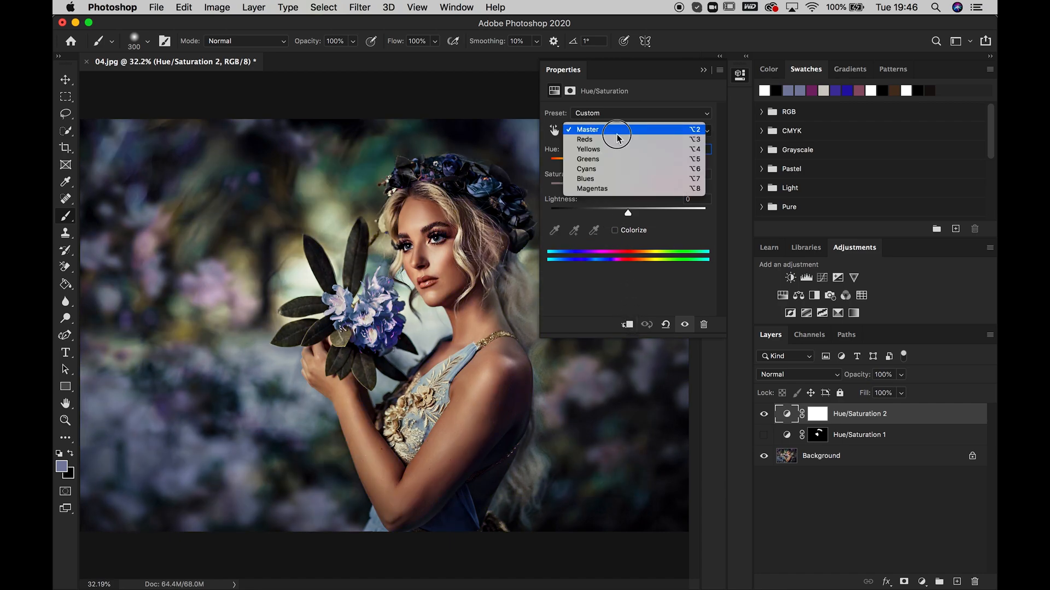
{"action": "left_click", "coordinate": [611, 189]}
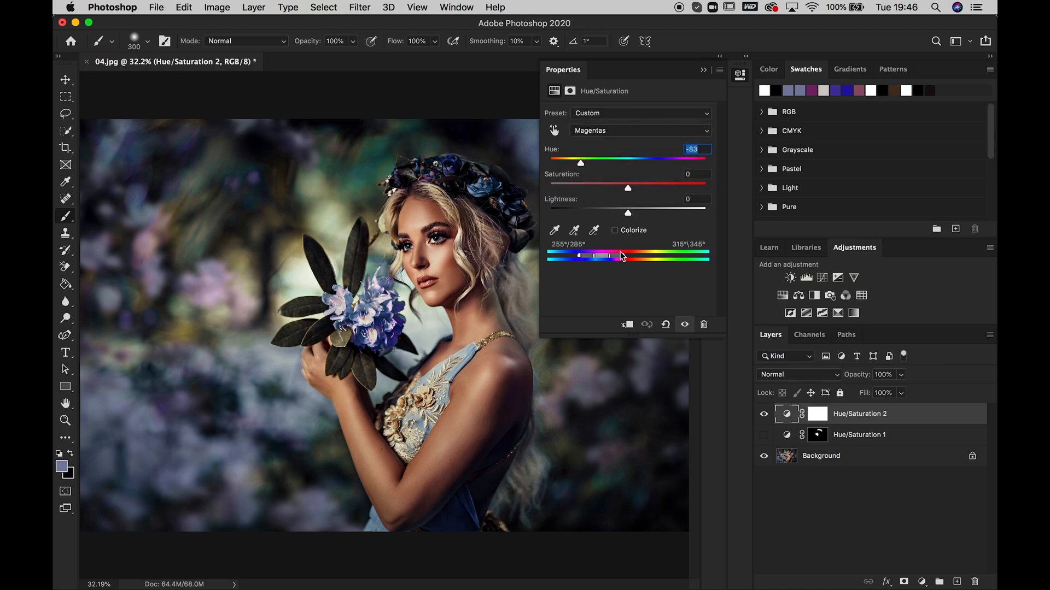
{"action": "mouse_move", "coordinate": [579, 256]}
{"action": "left_mouse_down"}
{"action": "mouse_move", "coordinate": [569, 257]}
{"action": "mouse_move", "coordinate": [589, 258]}
{"action": "mouse_move", "coordinate": [575, 259]}
{"action": "left_mouse_up"}
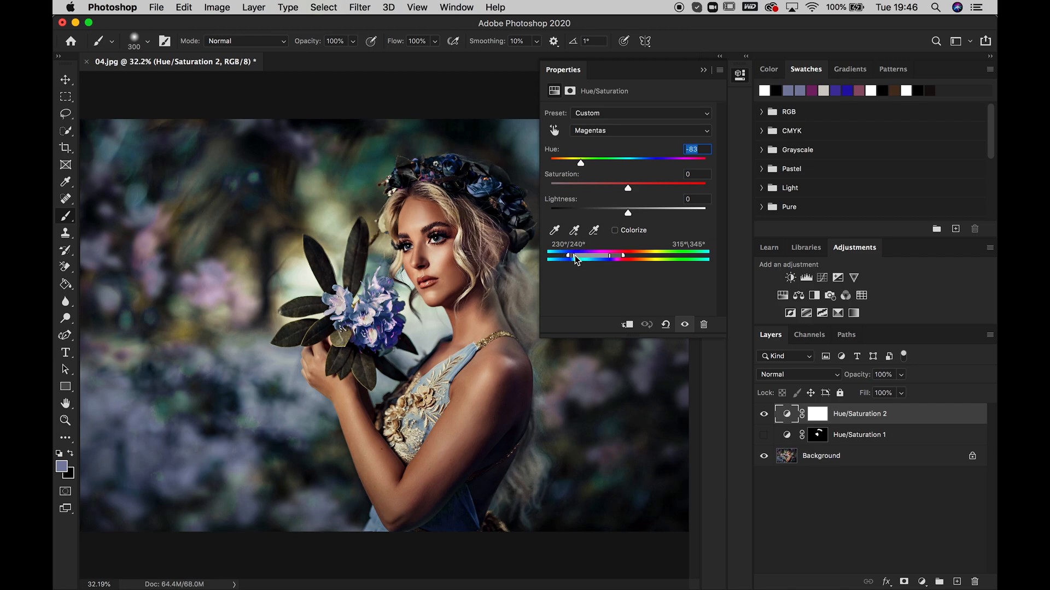
{"action": "mouse_move", "coordinate": [613, 259]}
{"action": "left_mouse_down"}
{"action": "mouse_move", "coordinate": [639, 258]}
{"action": "mouse_move", "coordinate": [625, 258]}
{"action": "left_mouse_up"}
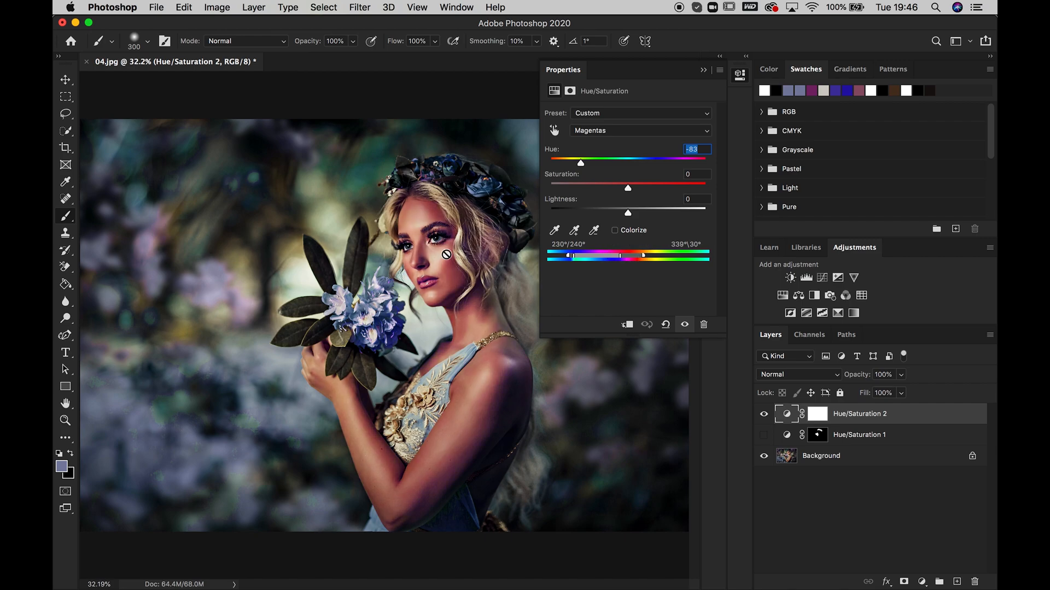
Step: Delete the Hue/Saturation 2 layer
{"action": "left_click", "coordinate": [706, 70]}
{"action": "left_click_drag", "start_coordinate": [950, 407], "coordinate": [974, 582]}
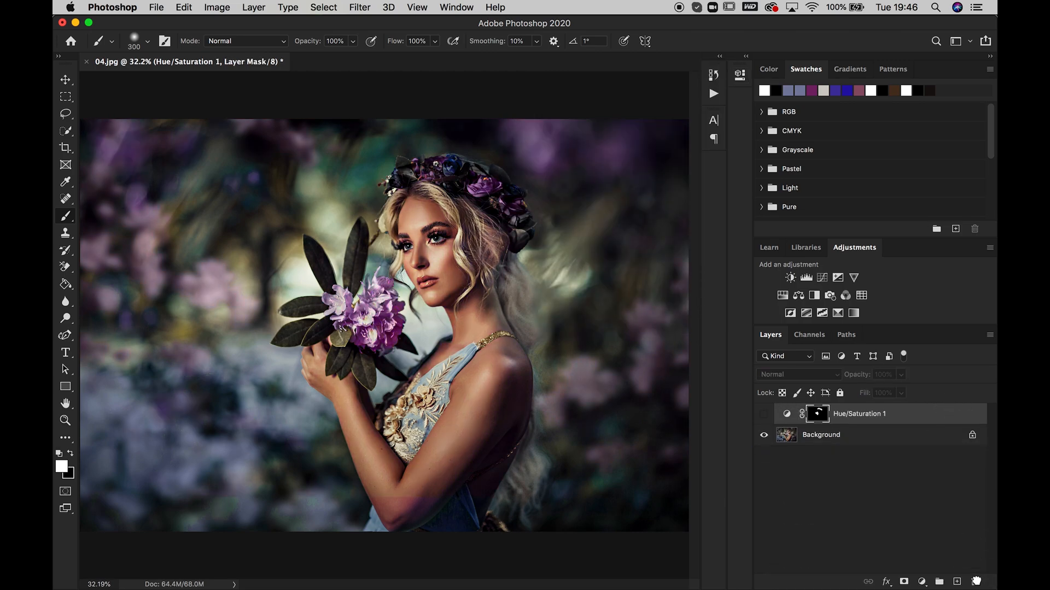
Step: Add a fresh Hue/Saturation adjustment layer above the hidden one and set its Magentas hue to -91
{"action": "left_click", "coordinate": [783, 296]}
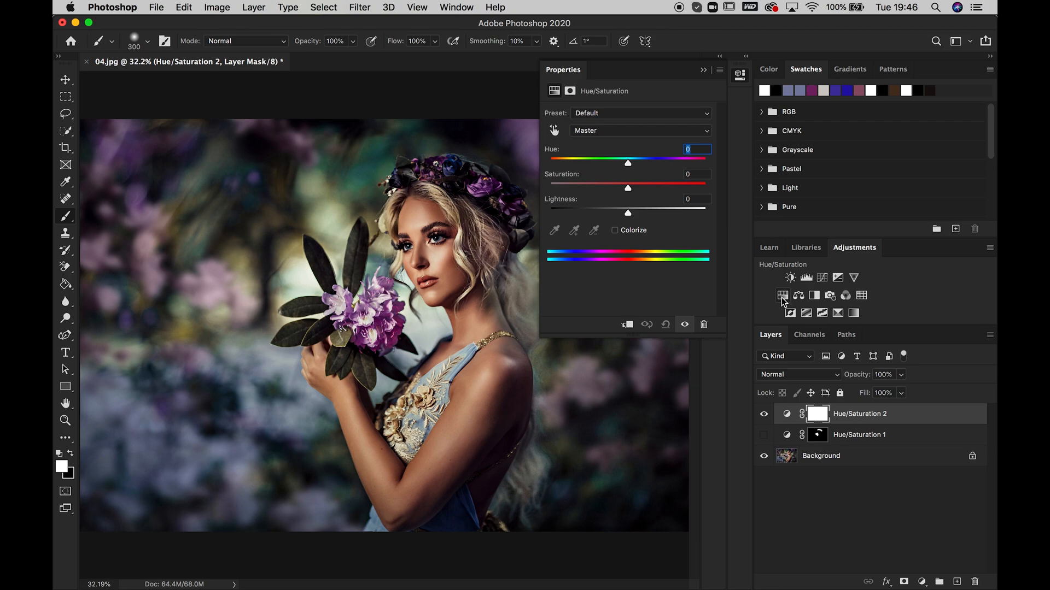
{"action": "left_click", "coordinate": [602, 138]}
{"action": "left_click", "coordinate": [615, 187]}
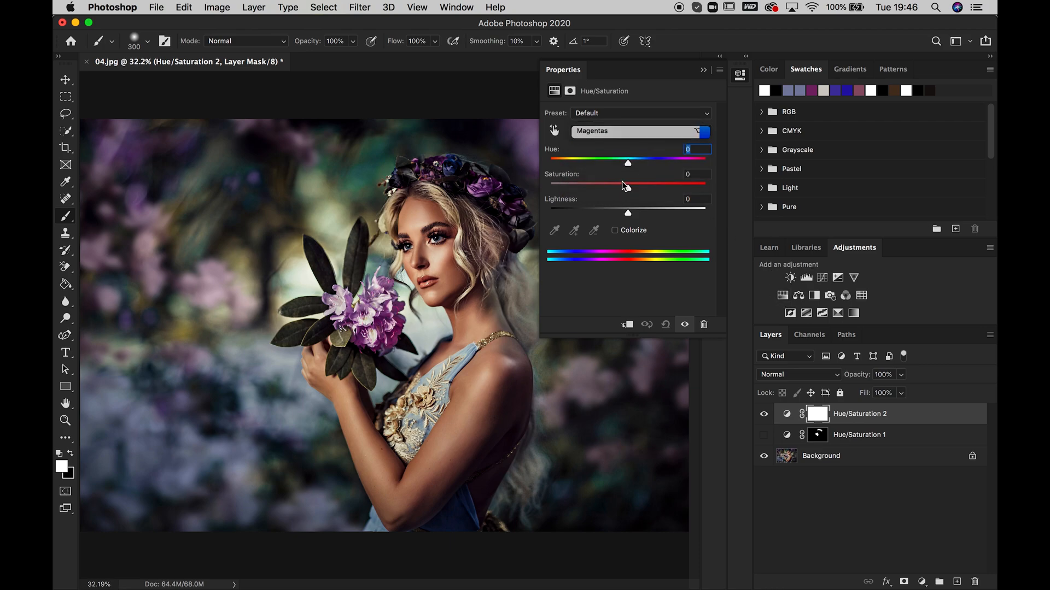
{"action": "left_click_drag", "start_coordinate": [627, 162], "coordinate": [578, 161]}
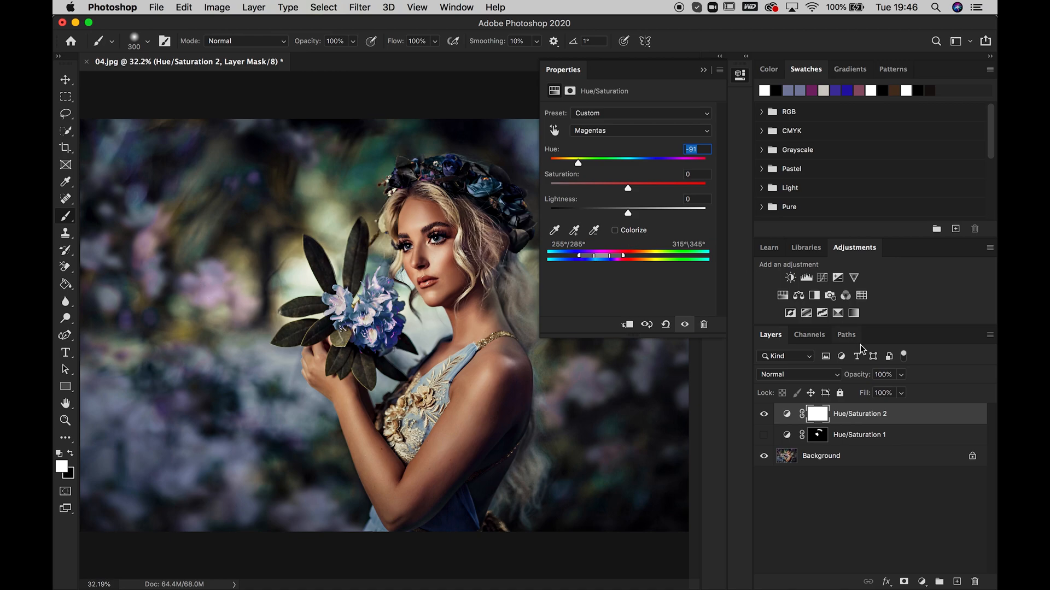
{"action": "left_click", "coordinate": [704, 69]}
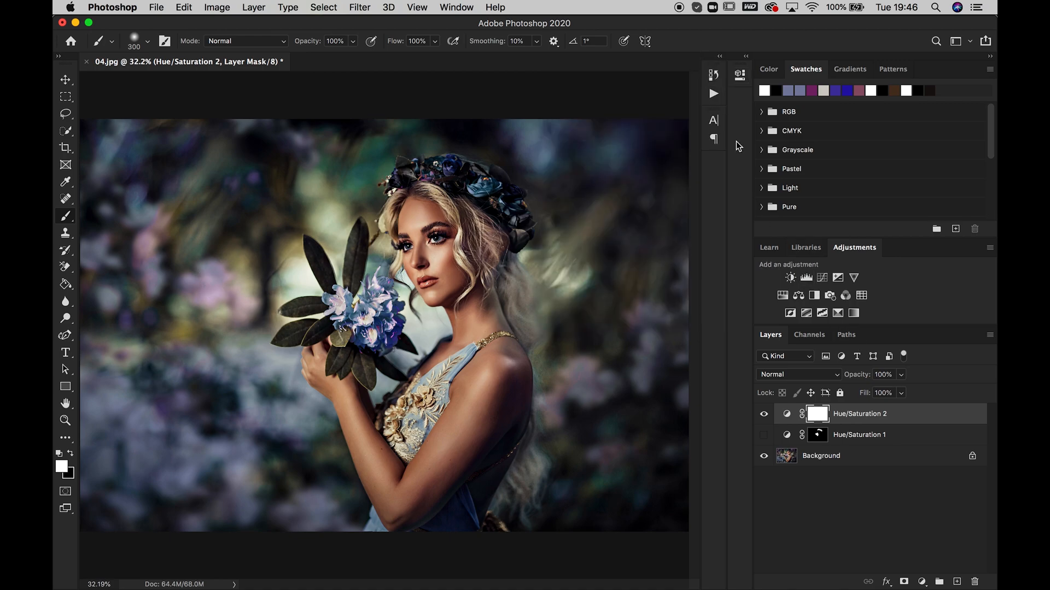
Step: Add another Hue/Saturation adjustment layer and sample the crown and the pink background flowers with the on-image targeting tool
{"action": "left_click", "coordinate": [782, 296]}
{"action": "left_click", "coordinate": [554, 131]}
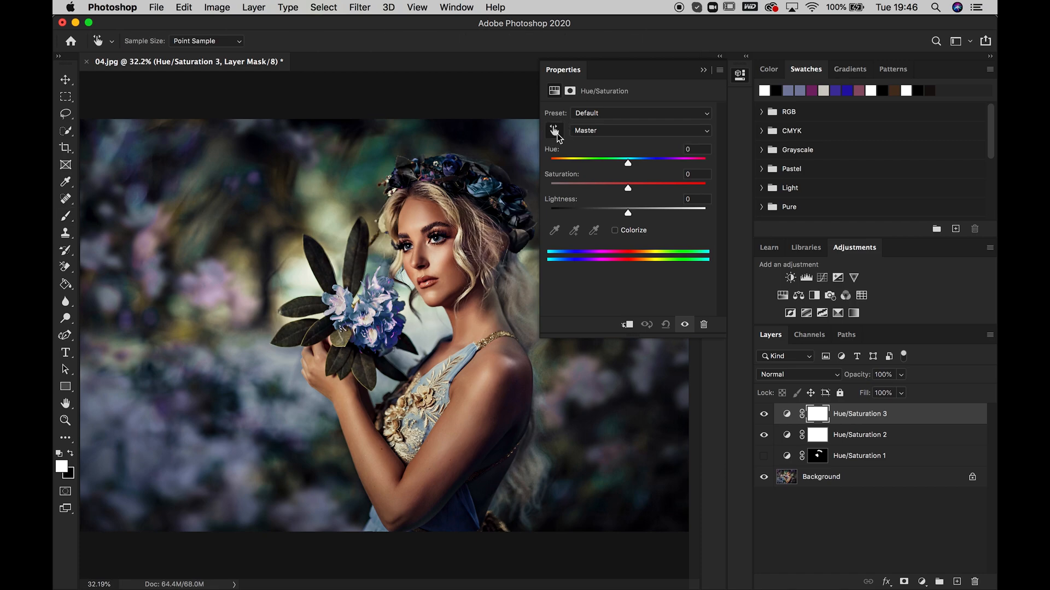
{"action": "left_click", "coordinate": [429, 174]}
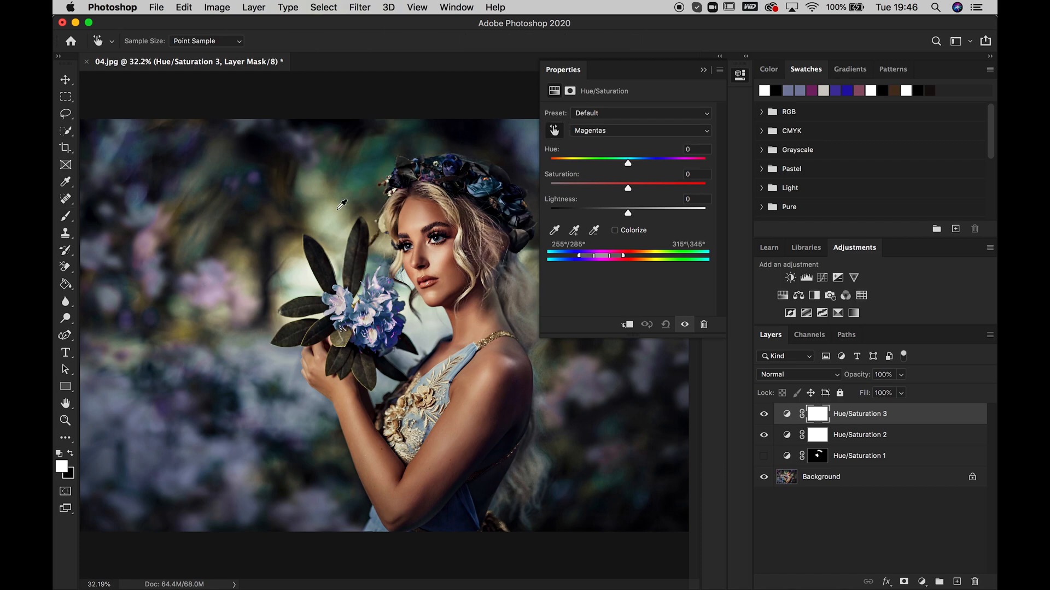
{"action": "left_click", "coordinate": [242, 297]}
{"action": "left_click", "coordinate": [232, 276]}
{"action": "left_click", "coordinate": [241, 286]}
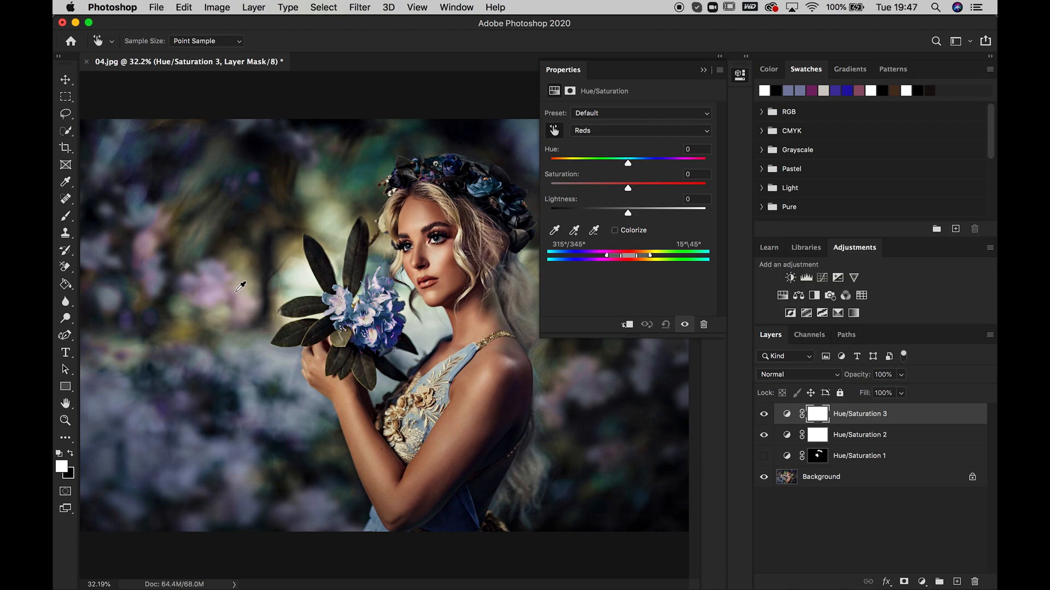
Step: Switch the newest Hue/Saturation adjustment to the Magentas range and set its hue to -139
{"action": "left_click", "coordinate": [608, 131]}
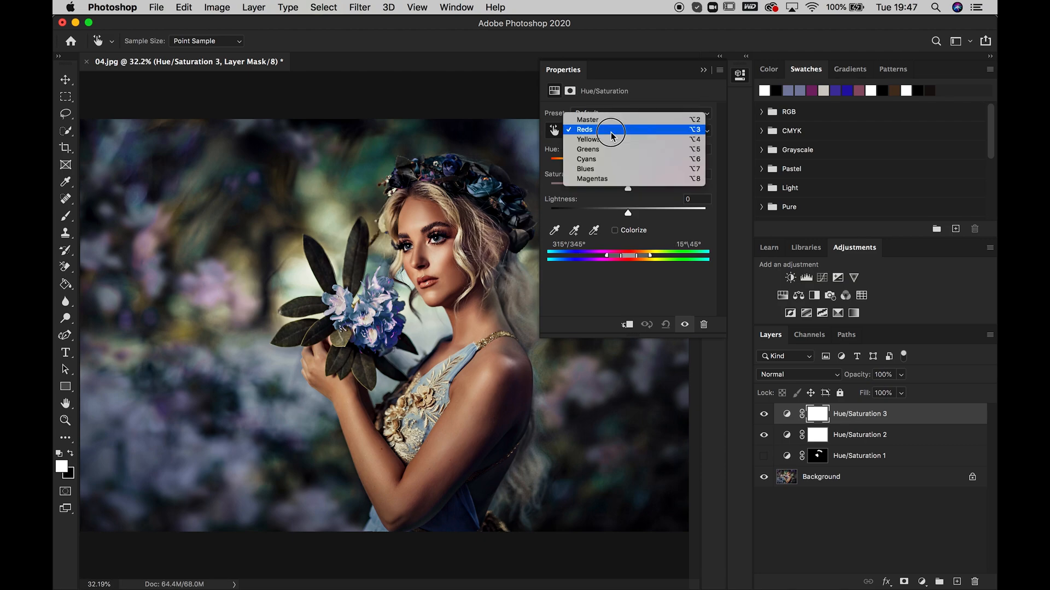
{"action": "left_click", "coordinate": [621, 162]}
{"action": "left_click_drag", "start_coordinate": [629, 164], "coordinate": [564, 162]}
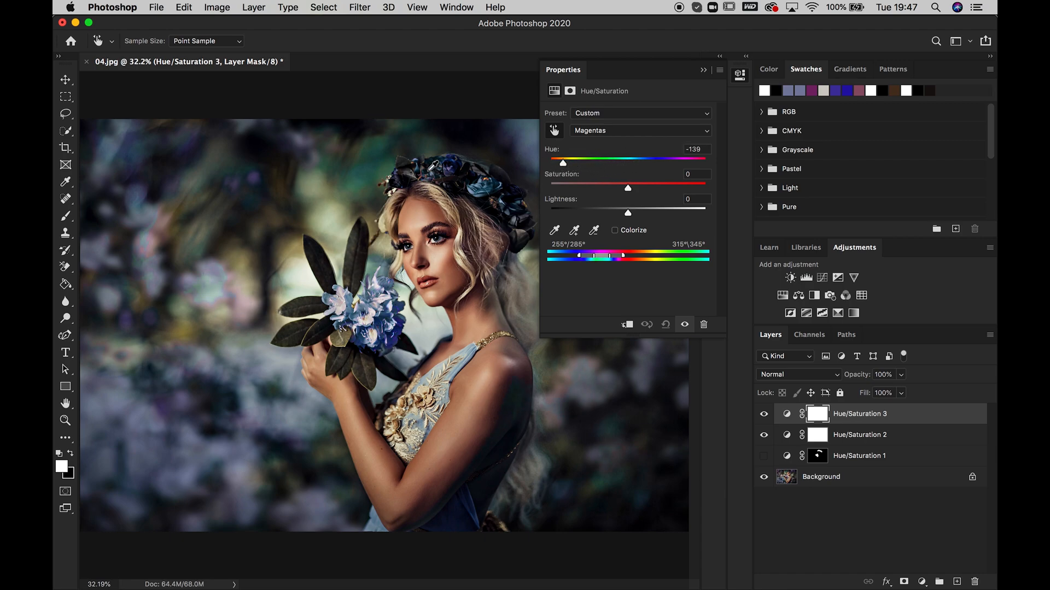
Step: Invert the Hue/Saturation 3 mask to black and paint white over the flower crown with a smaller Brush
{"action": "key", "text": "super+i"}
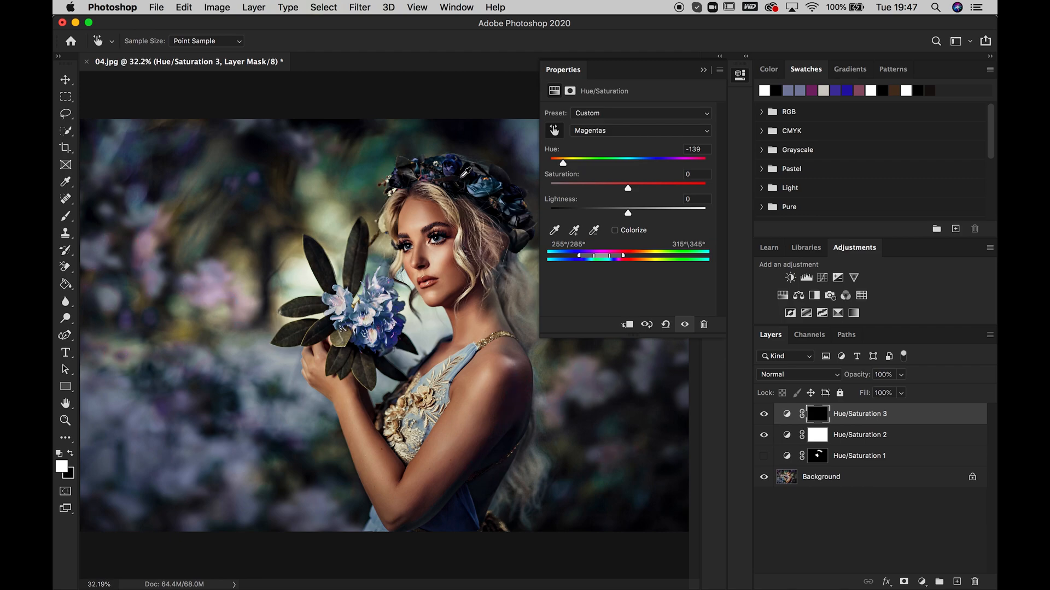
{"action": "left_click", "coordinate": [66, 219]}
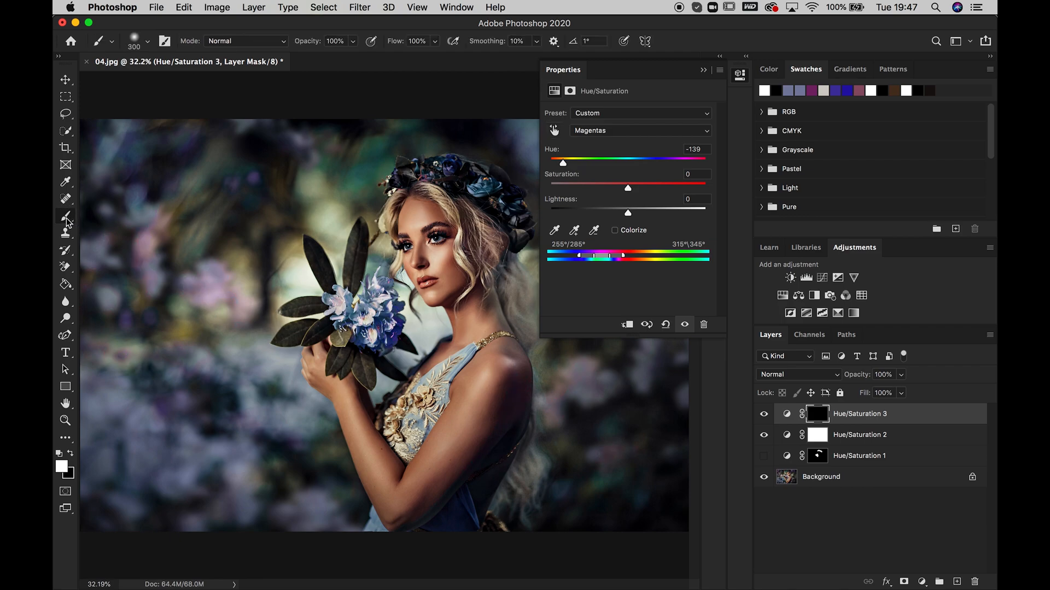
{"action": "key", "text": "bracketleft"}
{"action": "key", "text": "bracketleft"}
{"action": "key", "text": "bracketleft"}
{"action": "key", "text": "bracketleft"}
{"action": "key", "text": "bracketleft"}
{"action": "mouse_move", "coordinate": [476, 191]}
{"action": "left_mouse_down"}
{"action": "mouse_move", "coordinate": [518, 201]}
{"action": "mouse_move", "coordinate": [491, 214]}
{"action": "left_mouse_up"}
Step: Enlarge the brush to 800 px and paint the Hue/Saturation 3 mask white over the background flowers on both sides of the woman
{"action": "key", "text": "bracketright"}
{"action": "key", "text": "bracketright"}
{"action": "key", "text": "bracketright"}
{"action": "key", "text": "bracketright"}
{"action": "key", "text": "bracketright"}
{"action": "key", "text": "bracketright"}
{"action": "key", "text": "bracketright"}
{"action": "key", "text": "bracketright"}
{"action": "key", "text": "bracketright"}
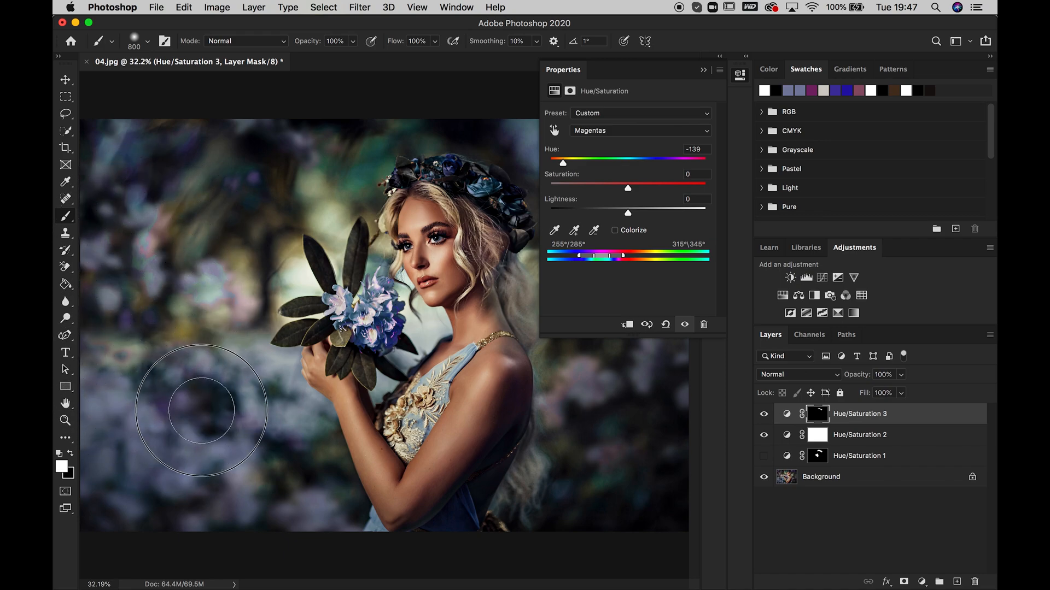
{"action": "mouse_move", "coordinate": [228, 320]}
{"action": "left_mouse_down"}
{"action": "mouse_move", "coordinate": [167, 296]}
{"action": "mouse_move", "coordinate": [143, 252]}
{"action": "mouse_move", "coordinate": [157, 234]}
{"action": "left_mouse_up"}
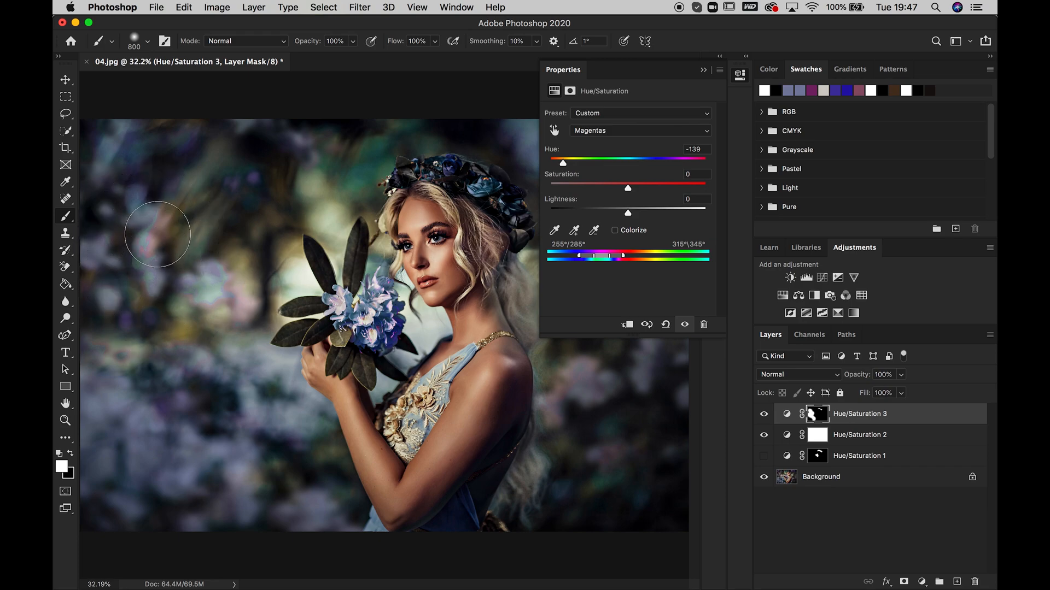
{"action": "mouse_move", "coordinate": [600, 436]}
{"action": "left_mouse_down"}
{"action": "mouse_move", "coordinate": [598, 445]}
{"action": "mouse_move", "coordinate": [614, 436]}
{"action": "left_mouse_up"}
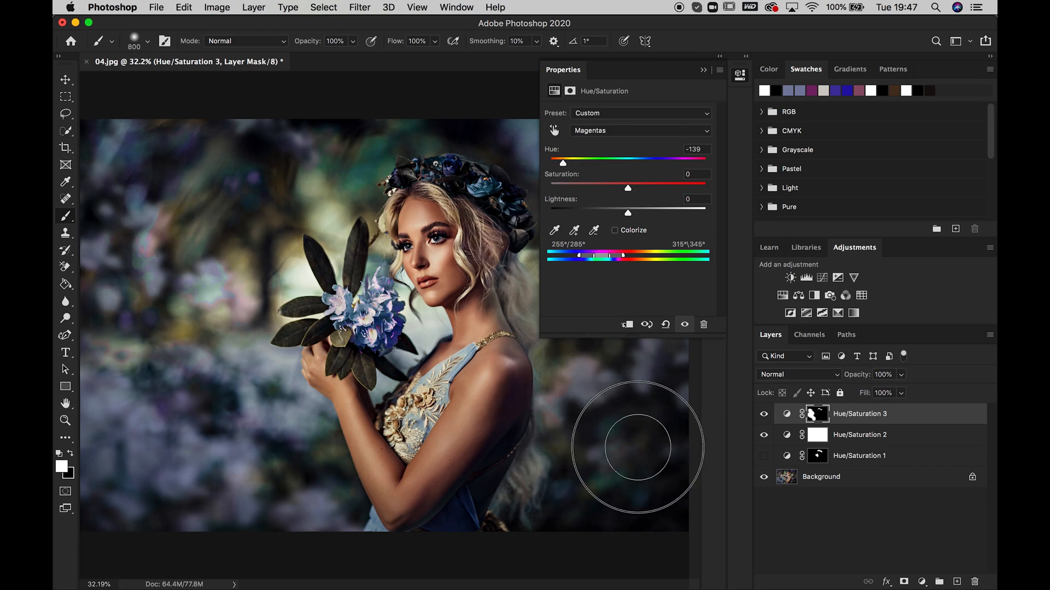
{"action": "left_click", "coordinate": [706, 73]}
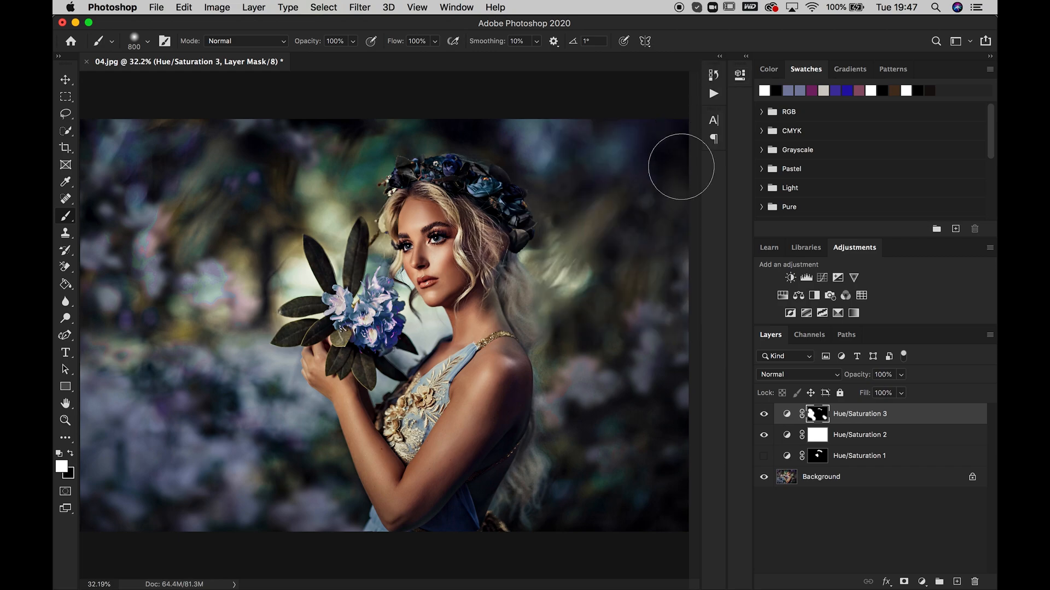
Step: Add a Hue/Saturation adjustment layer clipped to Hue/Saturation 3 and set its Reds hue to -178
{"action": "left_click", "coordinate": [783, 296]}
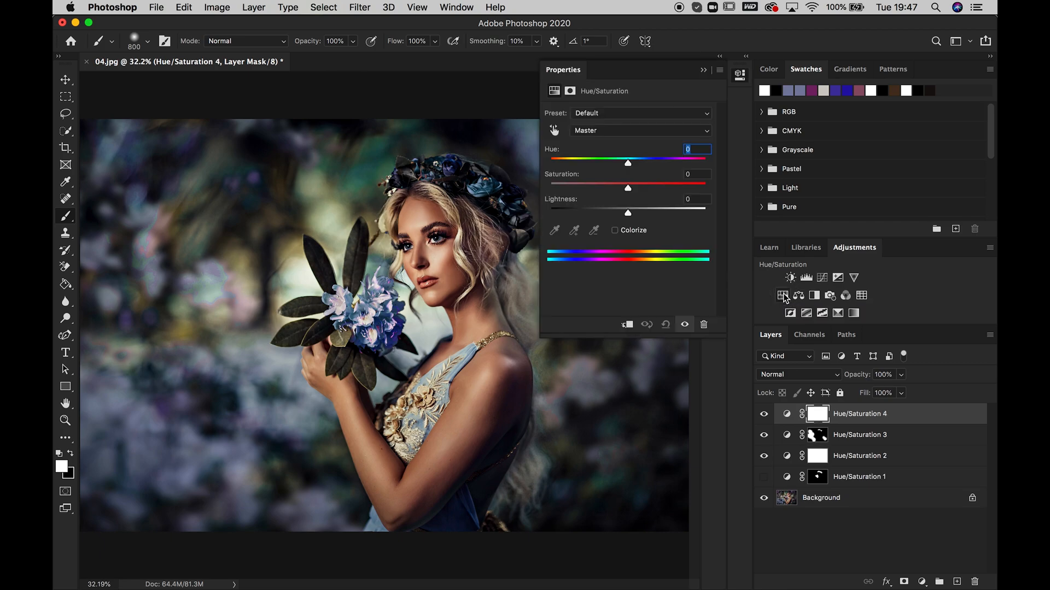
{"action": "left_click", "coordinate": [621, 130]}
{"action": "left_click", "coordinate": [607, 139]}
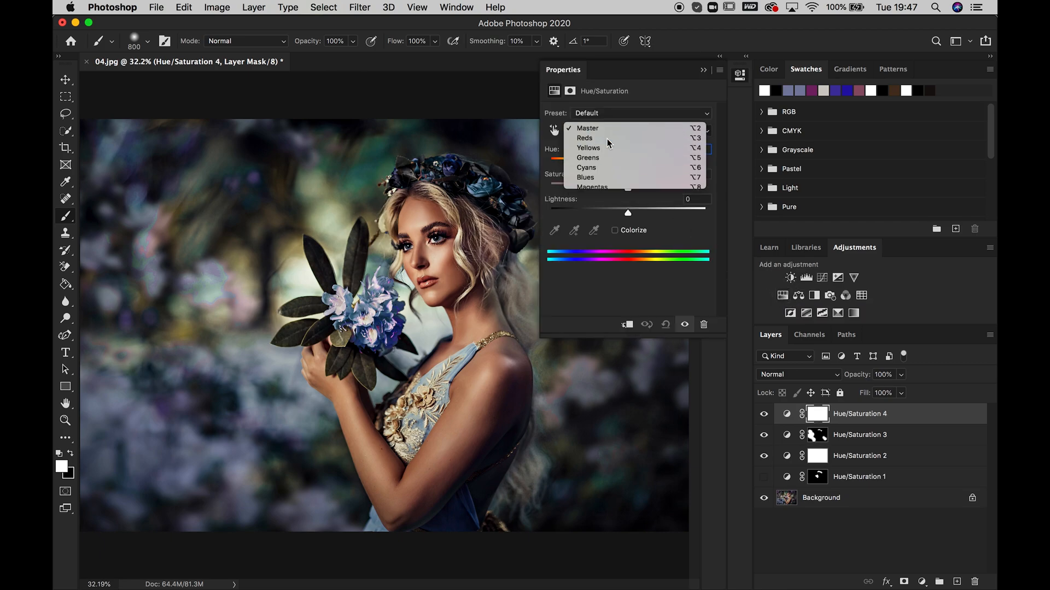
{"action": "left_click", "coordinate": [628, 325]}
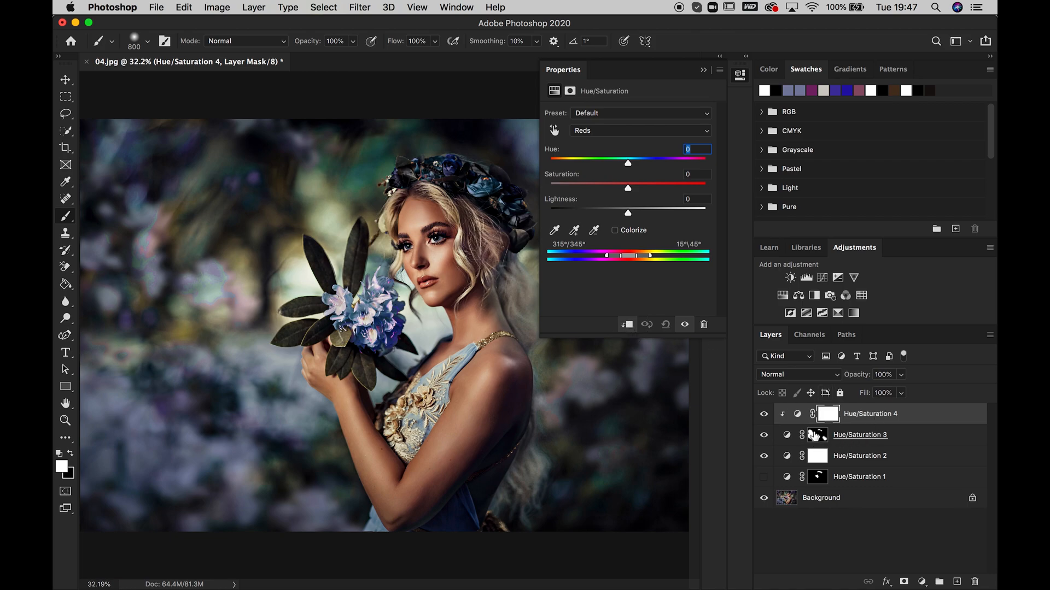
{"action": "left_click_drag", "start_coordinate": [626, 166], "coordinate": [552, 167]}
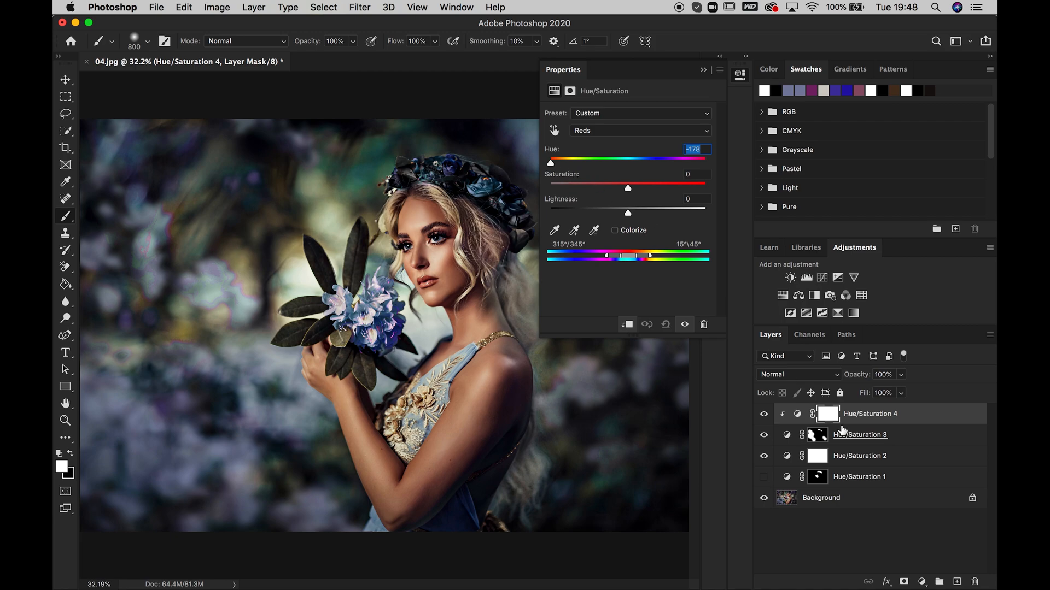
Step: Add a second clipped Hue/Saturation adjustment layer above Hue/Saturation 4 and set its Reds saturation to -100
{"action": "left_click", "coordinate": [816, 437]}
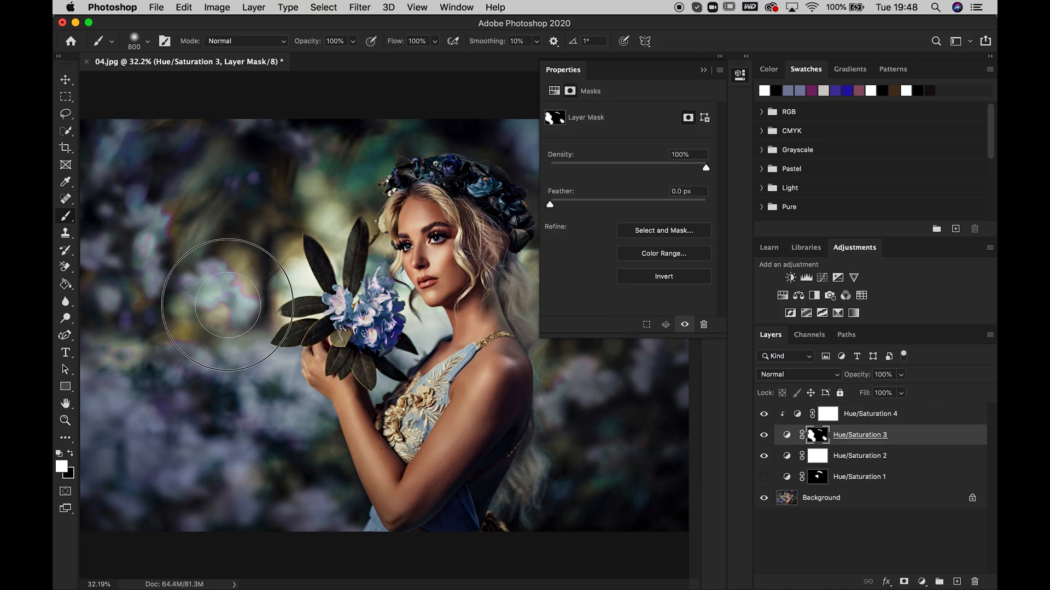
{"action": "left_click", "coordinate": [783, 295]}
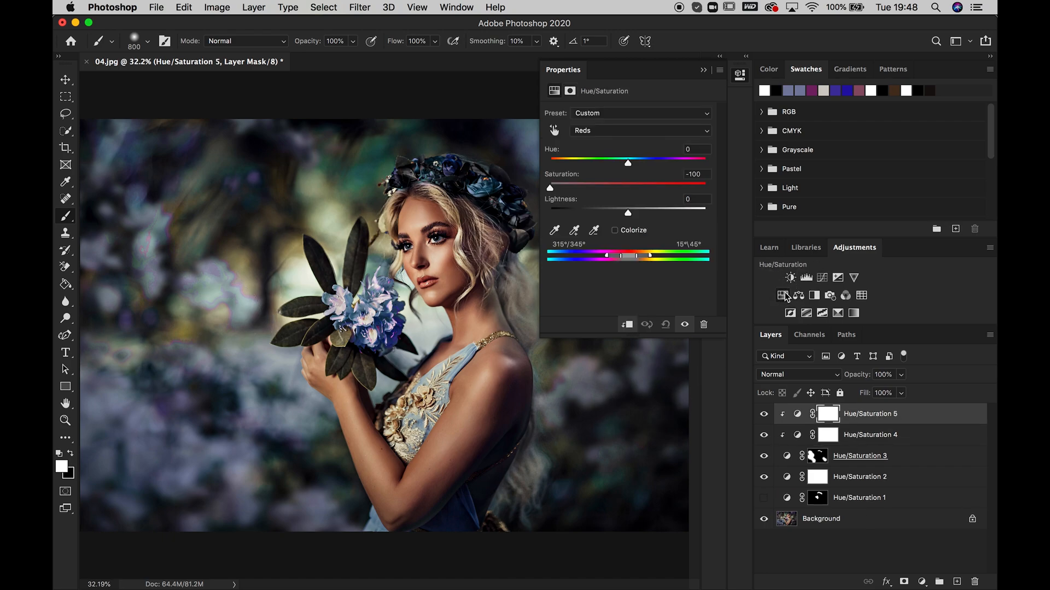
Step: Add an unclipped Hue/Saturation adjustment layer on top and set its Magentas saturation to -100
{"action": "left_click", "coordinate": [783, 296]}
{"action": "left_click", "coordinate": [636, 131]}
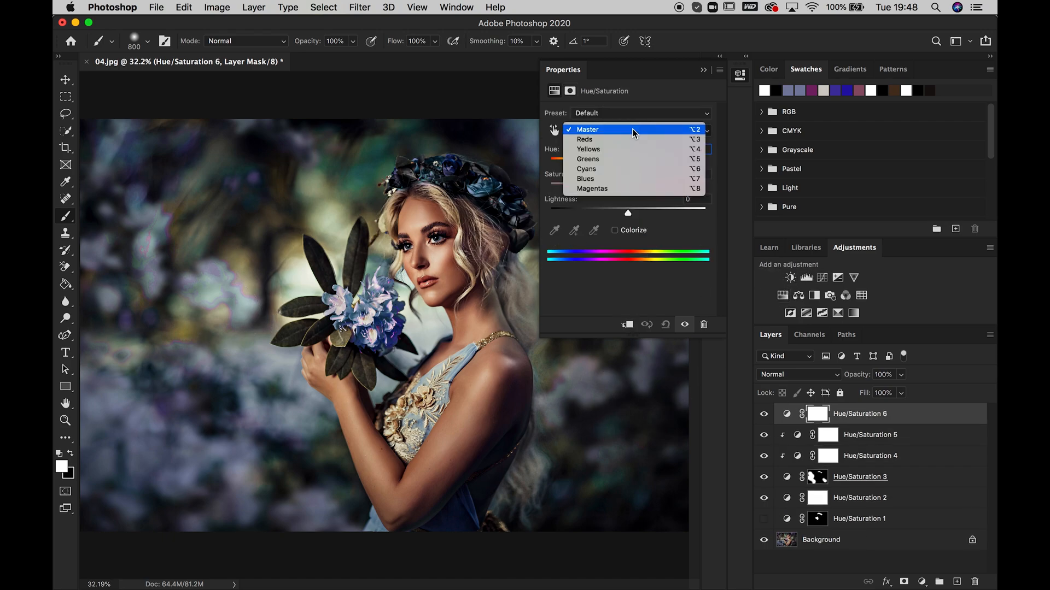
{"action": "left_click", "coordinate": [623, 140]}
{"action": "left_click_drag", "start_coordinate": [628, 189], "coordinate": [539, 178]}
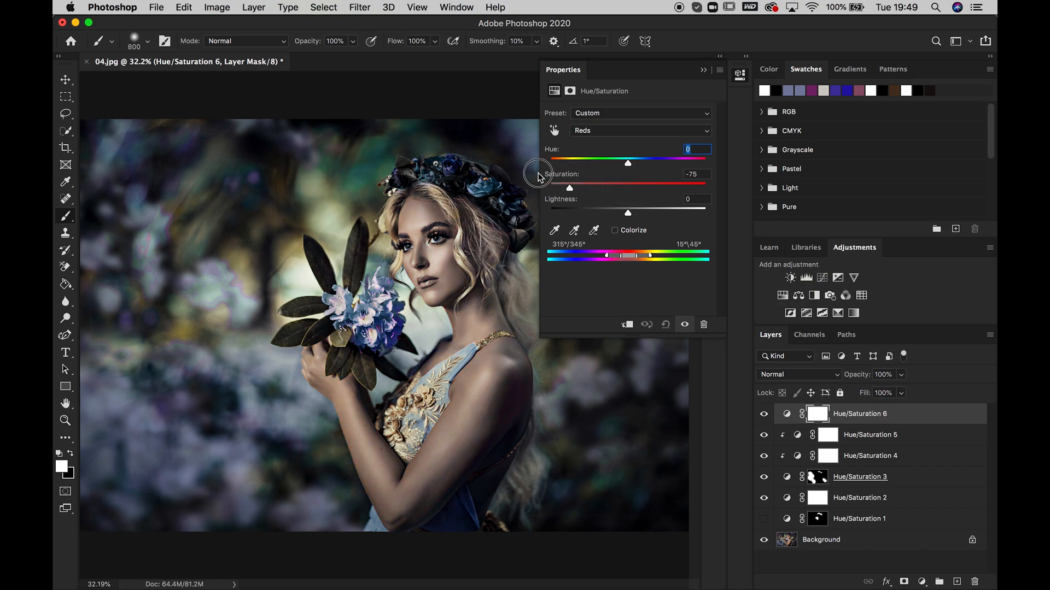
{"action": "left_click", "coordinate": [605, 131]}
{"action": "left_click", "coordinate": [628, 179]}
{"action": "left_click_drag", "start_coordinate": [625, 191], "coordinate": [550, 189]}
Step: Invert the Hue/Saturation 6 mask to black and paint white over the leftover pinkish flowers on both sides of the background
{"action": "key", "text": "super+i"}
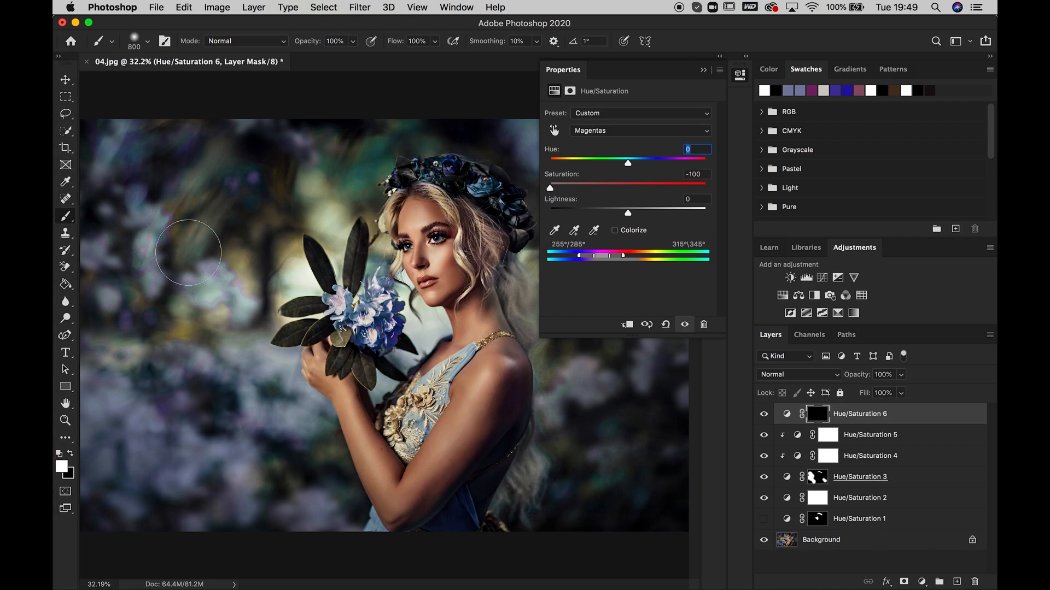
{"action": "mouse_move", "coordinate": [238, 301]}
{"action": "left_mouse_down"}
{"action": "mouse_move", "coordinate": [206, 234]}
{"action": "mouse_move", "coordinate": [153, 218]}
{"action": "mouse_move", "coordinate": [136, 241]}
{"action": "mouse_move", "coordinate": [174, 300]}
{"action": "mouse_move", "coordinate": [164, 305]}
{"action": "mouse_move", "coordinate": [192, 328]}
{"action": "mouse_move", "coordinate": [230, 323]}
{"action": "left_mouse_up"}
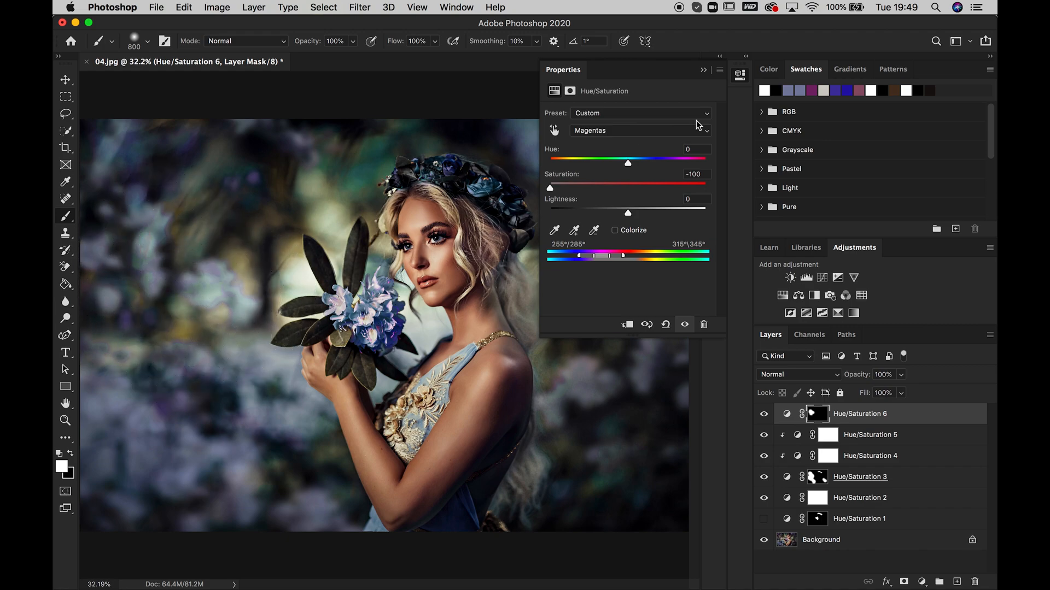
{"action": "left_click", "coordinate": [704, 70]}
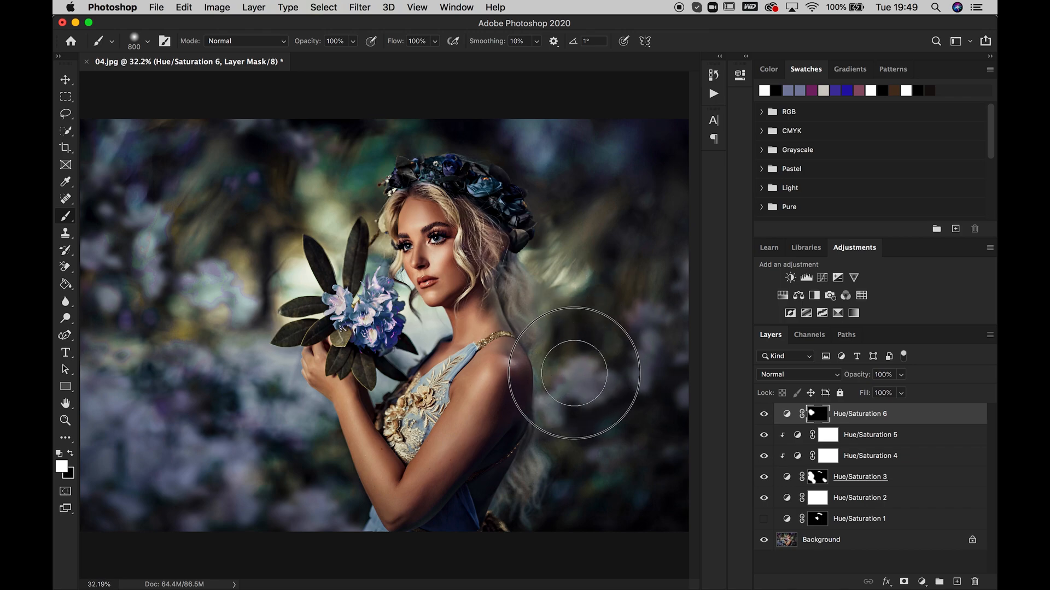
{"action": "left_click", "coordinate": [635, 343]}
{"action": "mouse_move", "coordinate": [179, 277]}
{"action": "left_mouse_down"}
{"action": "mouse_move", "coordinate": [219, 283]}
{"action": "mouse_move", "coordinate": [209, 346]}
{"action": "mouse_move", "coordinate": [143, 431]}
{"action": "mouse_move", "coordinate": [157, 323]}
{"action": "mouse_move", "coordinate": [133, 316]}
{"action": "mouse_move", "coordinate": [191, 232]}
{"action": "left_mouse_up"}
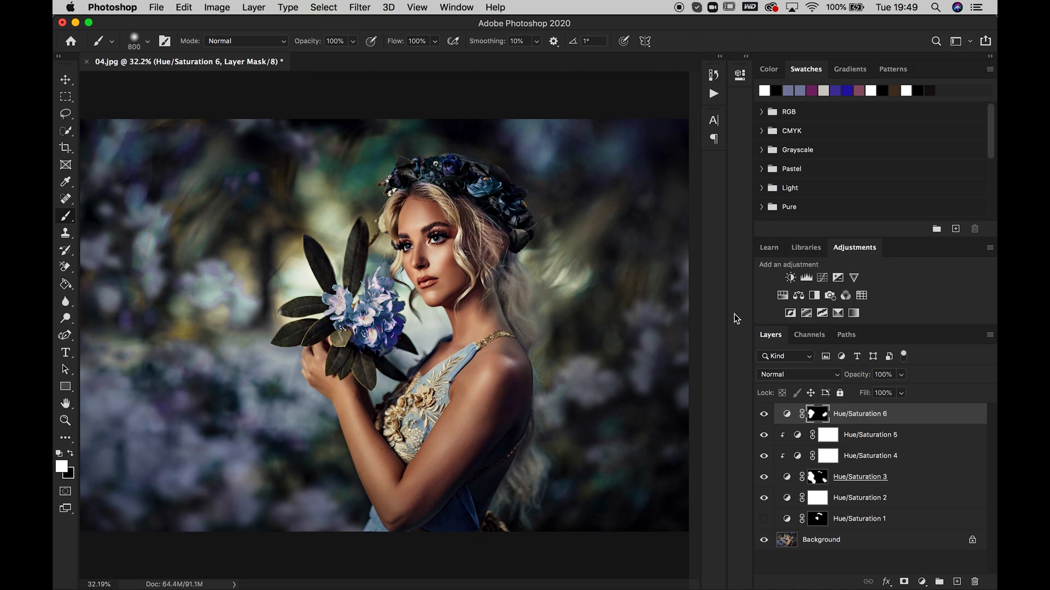
Step: Put all six Hue/Saturation adjustment layers into one group
{"action": "left_click", "coordinate": [913, 521], "text": "shift"}
{"action": "left_click_drag", "start_coordinate": [921, 518], "coordinate": [939, 581]}
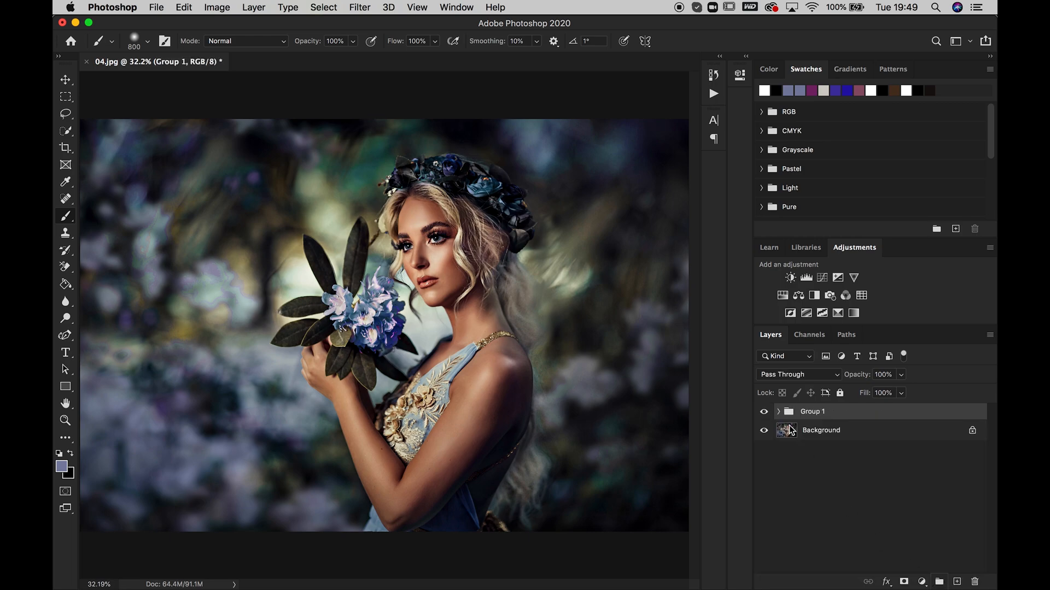
Step: Toggle the group's visibility off and on to compare the flowers before and after recolouring
{"action": "left_click", "coordinate": [763, 414]}
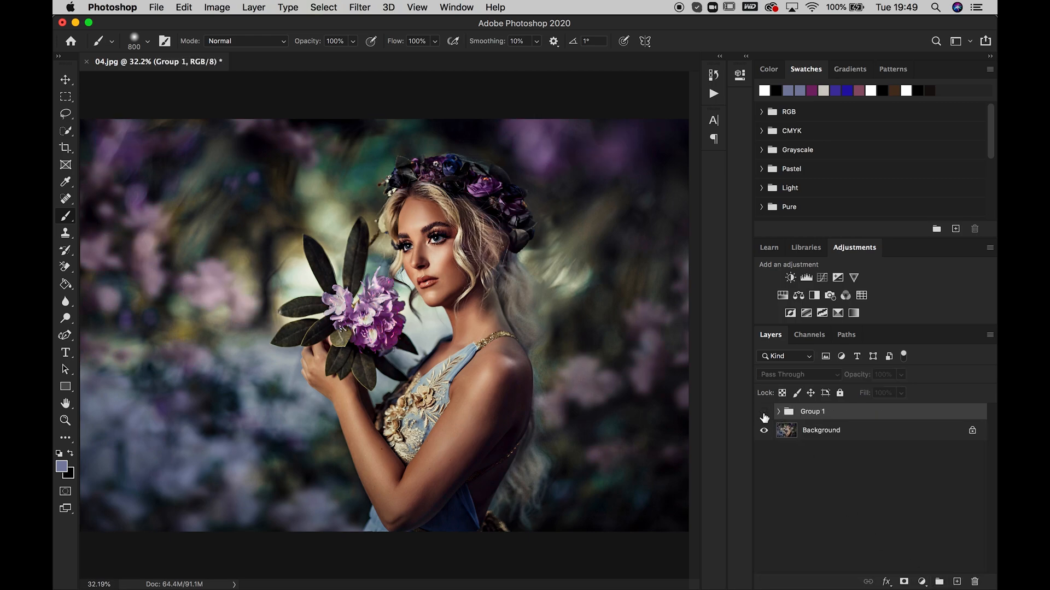
{"action": "left_click", "coordinate": [764, 415]}
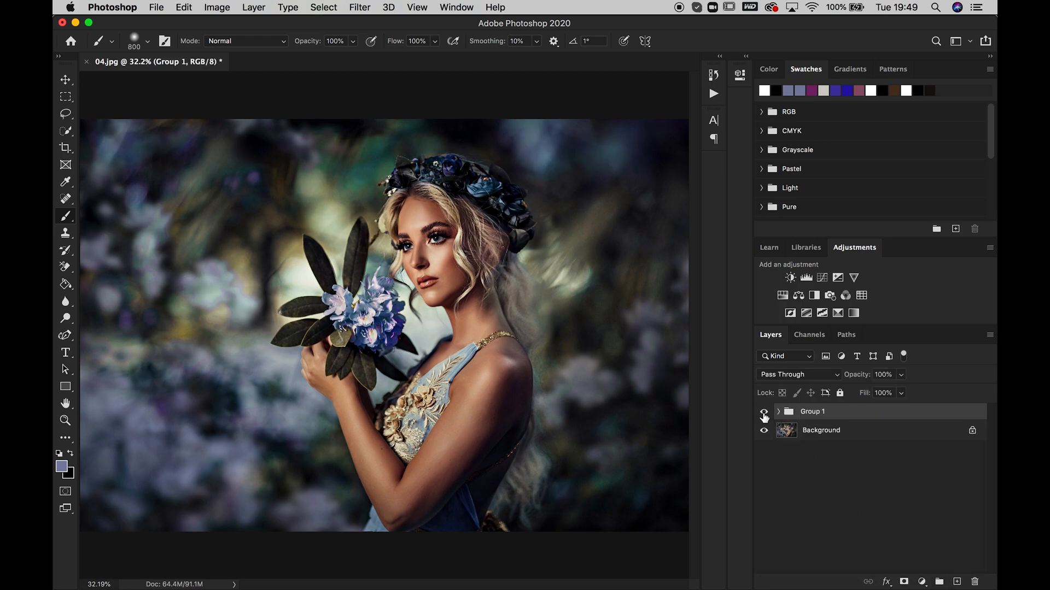
{"action": "left_click", "coordinate": [764, 414]}
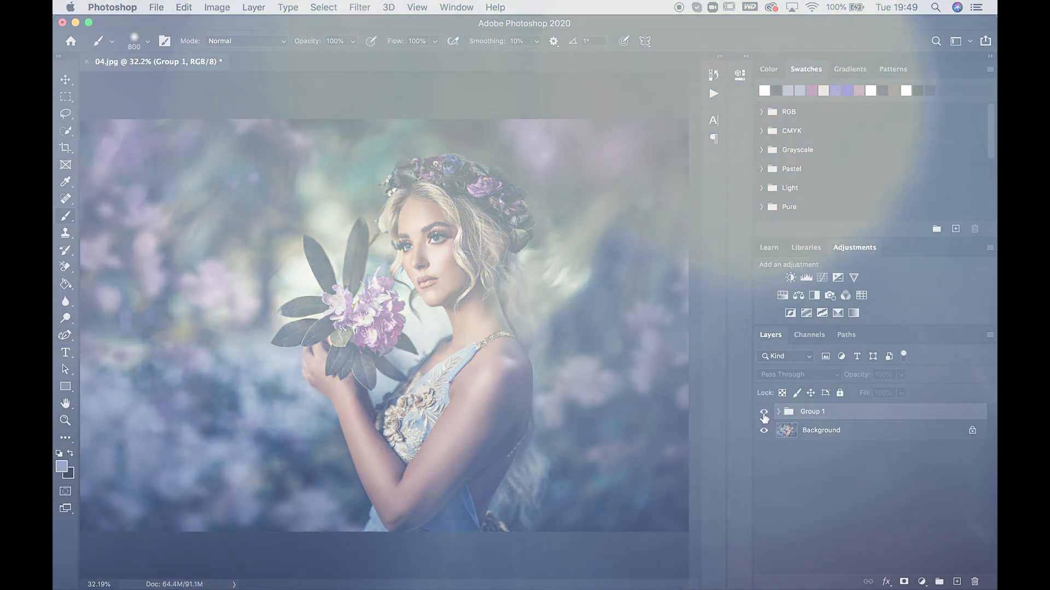
{"action": "left_click", "coordinate": [763, 414]}
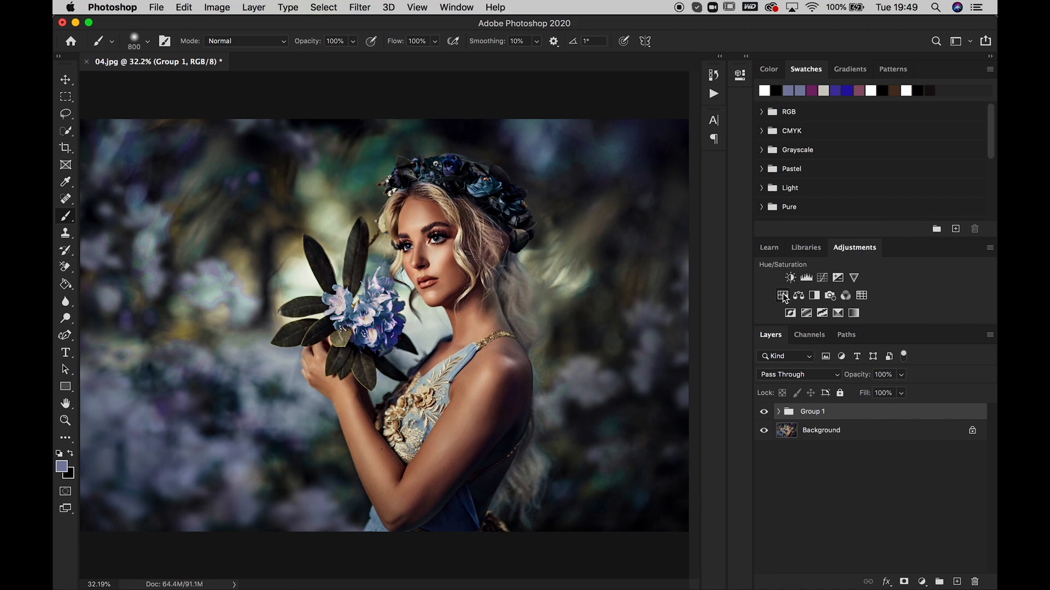
Step: Add a Hue/Saturation adjustment layer above the group, targeting the Blues sampled from the background flowers, with its hue set to -48
{"action": "left_click", "coordinate": [783, 296]}
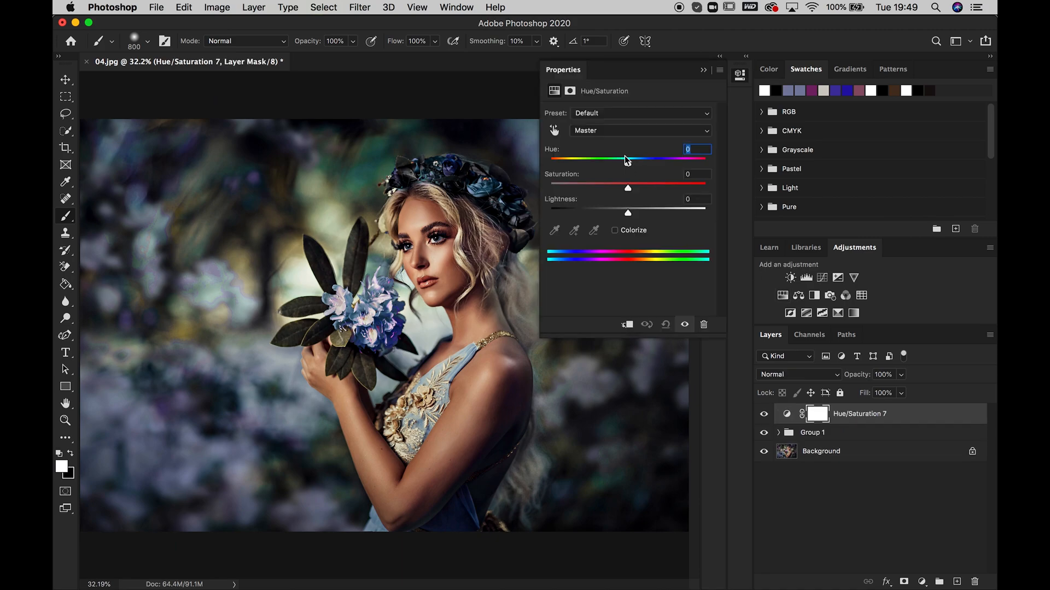
{"action": "left_click", "coordinate": [555, 132]}
{"action": "left_click", "coordinate": [218, 264]}
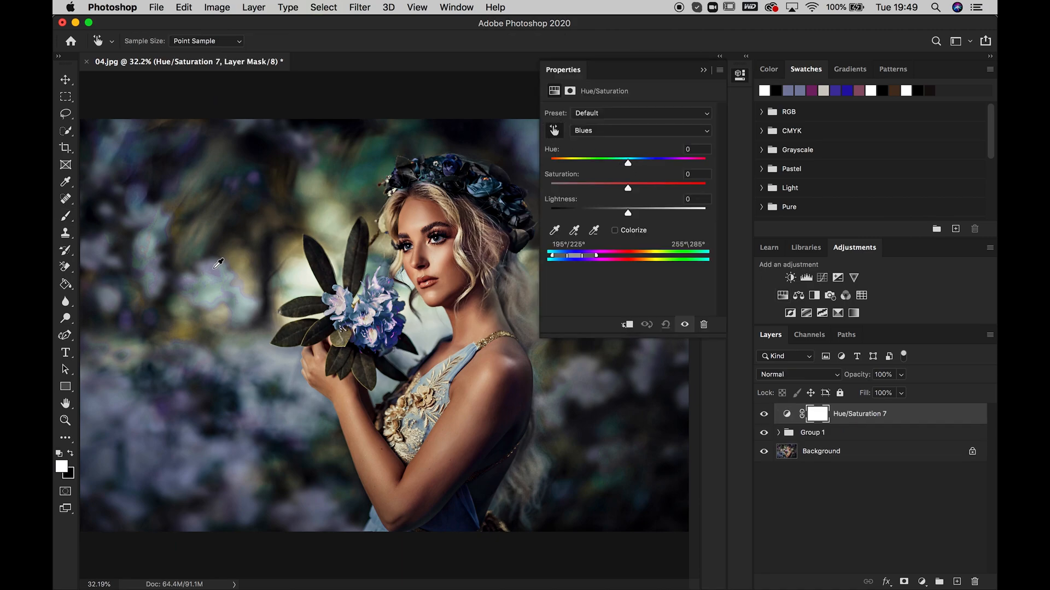
{"action": "left_click", "coordinate": [244, 295]}
{"action": "left_click", "coordinate": [171, 398]}
{"action": "left_click", "coordinate": [218, 462]}
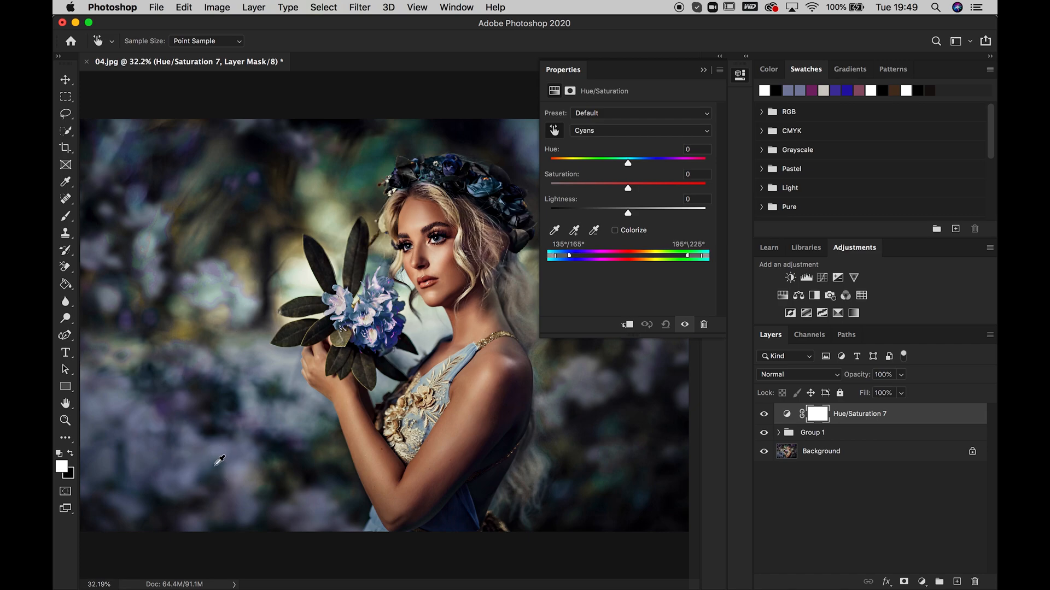
{"action": "left_click", "coordinate": [251, 460]}
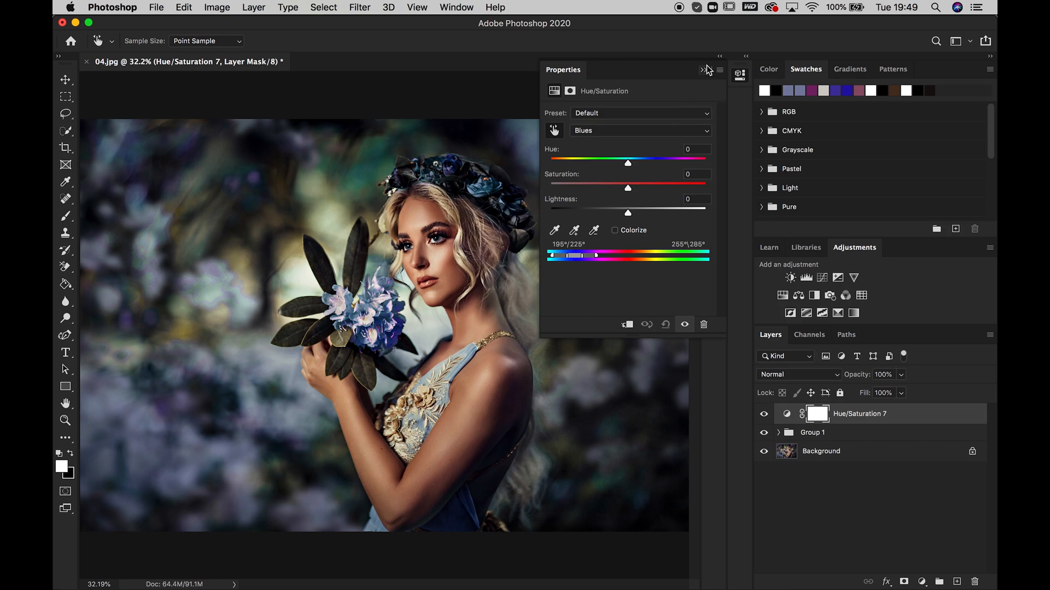
{"action": "left_click_drag", "start_coordinate": [628, 163], "coordinate": [581, 166]}
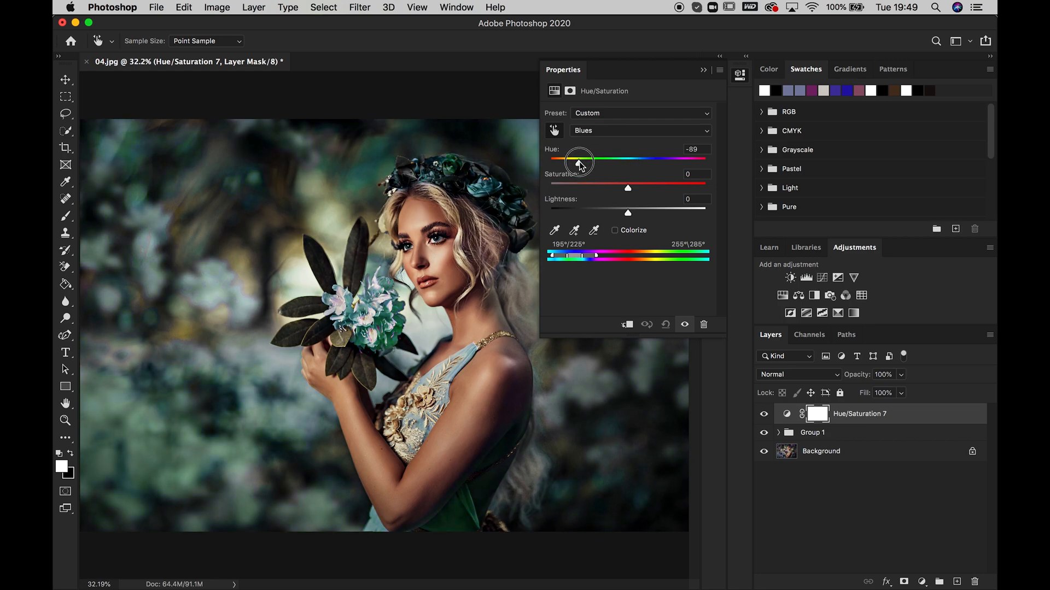
{"action": "left_click_drag", "start_coordinate": [581, 165], "coordinate": [594, 166]}
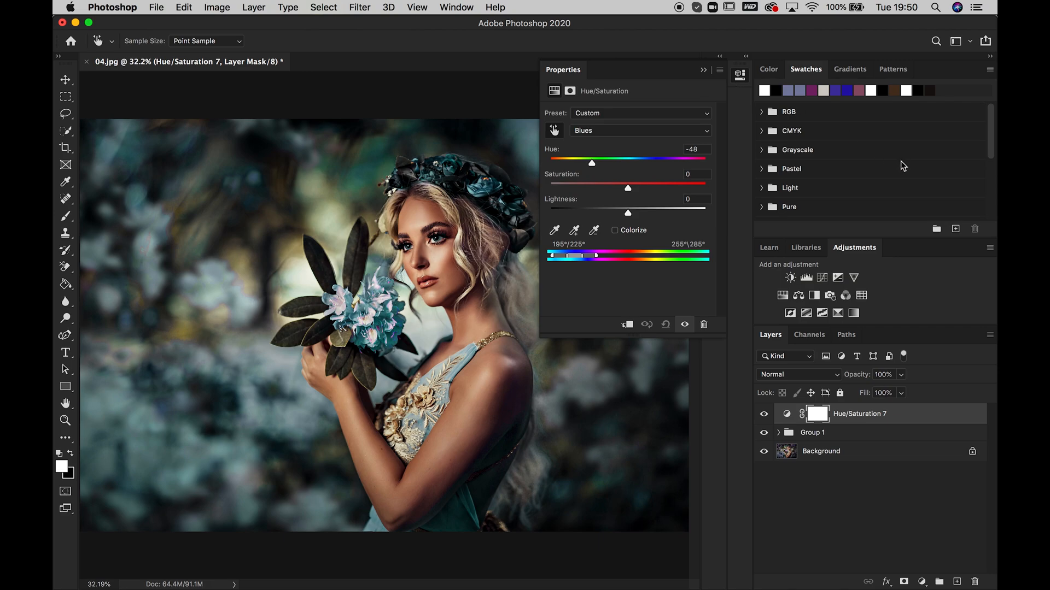
Step: Add another Hue/Saturation adjustment layer, targeting the Reds sampled from the pale pink bouquet petals, with its hue set to -50
{"action": "left_click", "coordinate": [783, 295]}
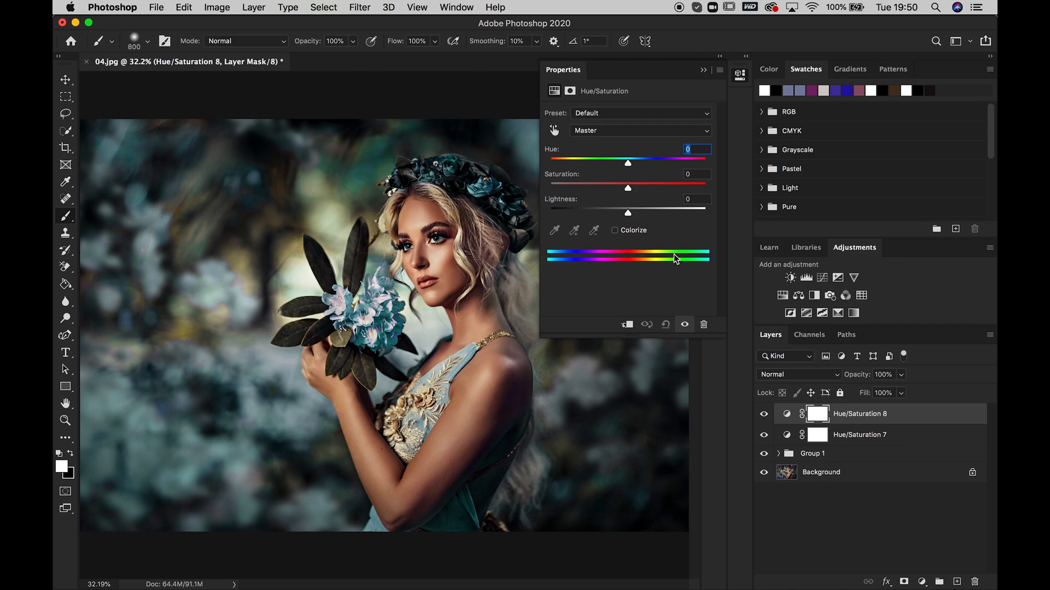
{"action": "left_click", "coordinate": [703, 70]}
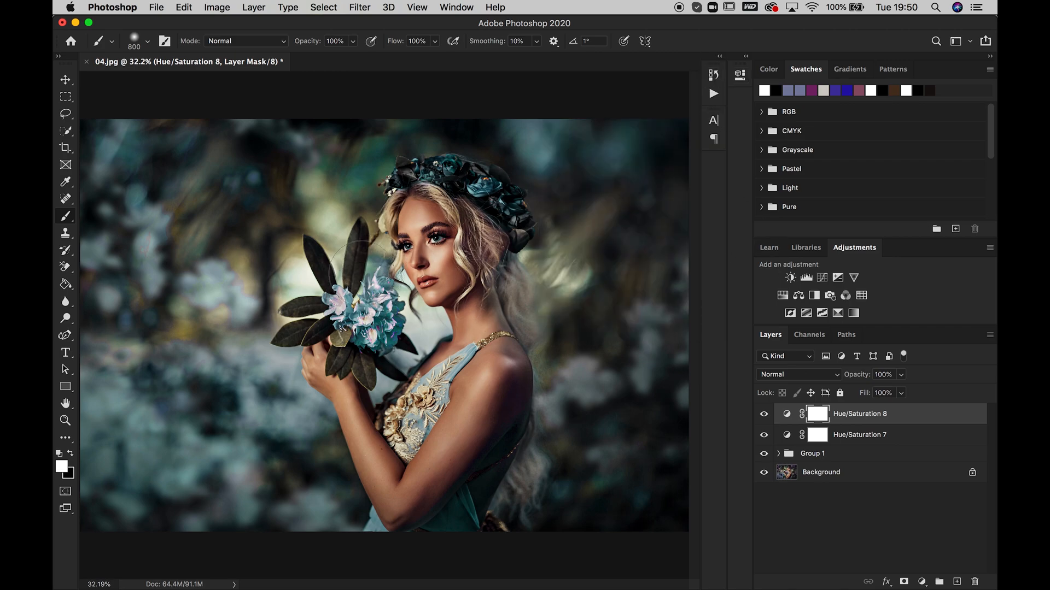
{"action": "double_click", "coordinate": [787, 416]}
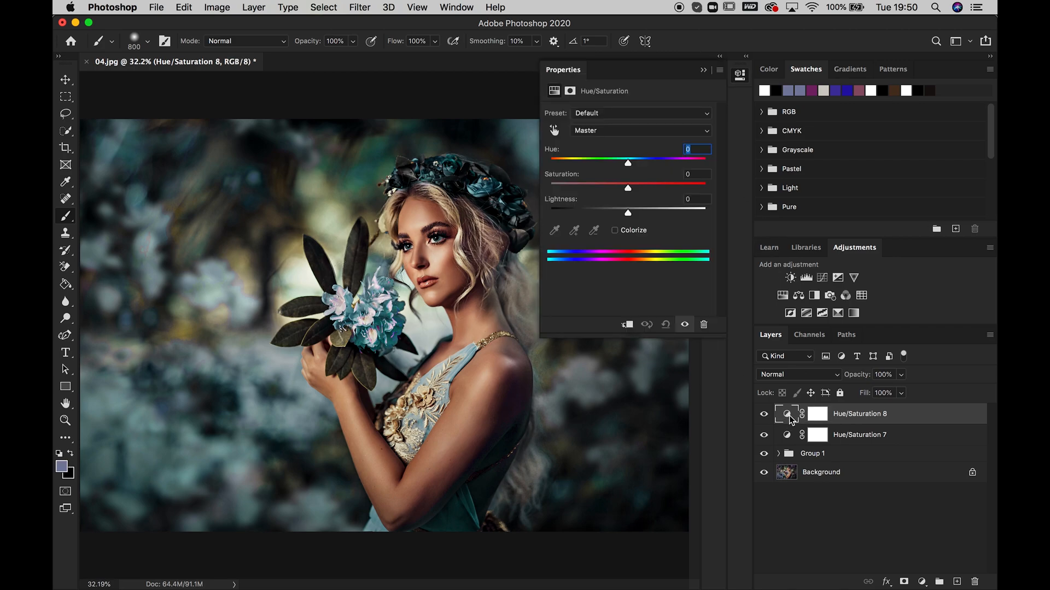
{"action": "left_click", "coordinate": [553, 131]}
{"action": "left_click", "coordinate": [341, 297]}
{"action": "left_click", "coordinate": [338, 295]}
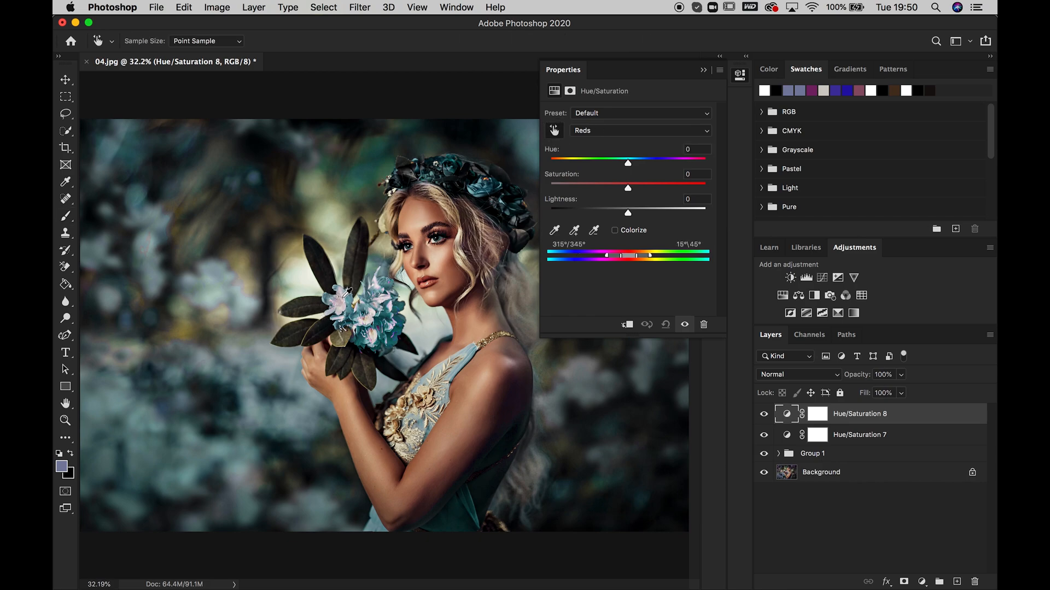
{"action": "left_click", "coordinate": [593, 164]}
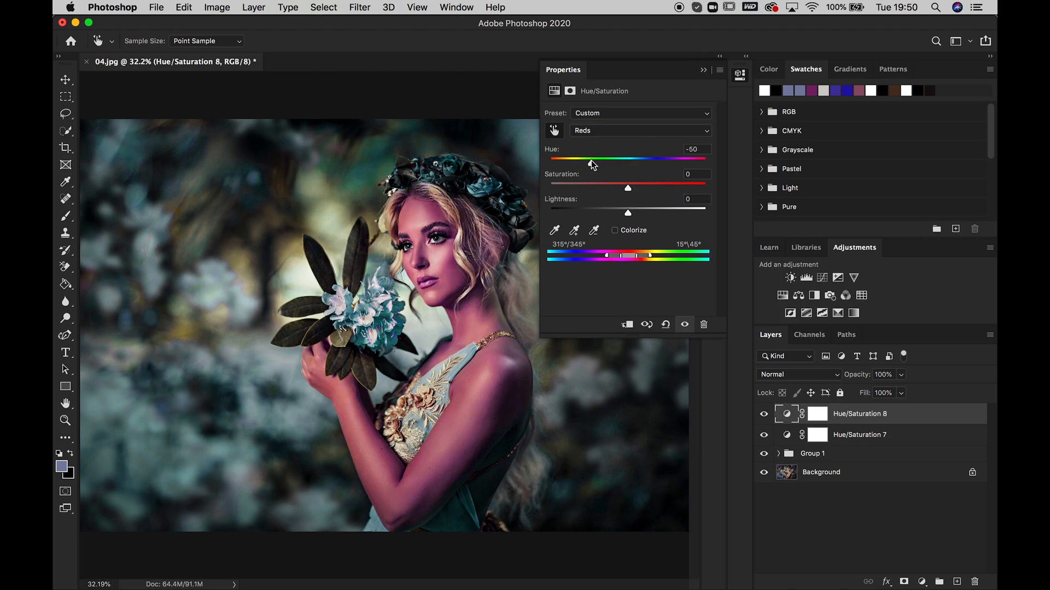
Step: Set black and white as the brush colours and invert the mask of the Reds Hue/Saturation adjustment layer to black
{"action": "left_click", "coordinate": [66, 217]}
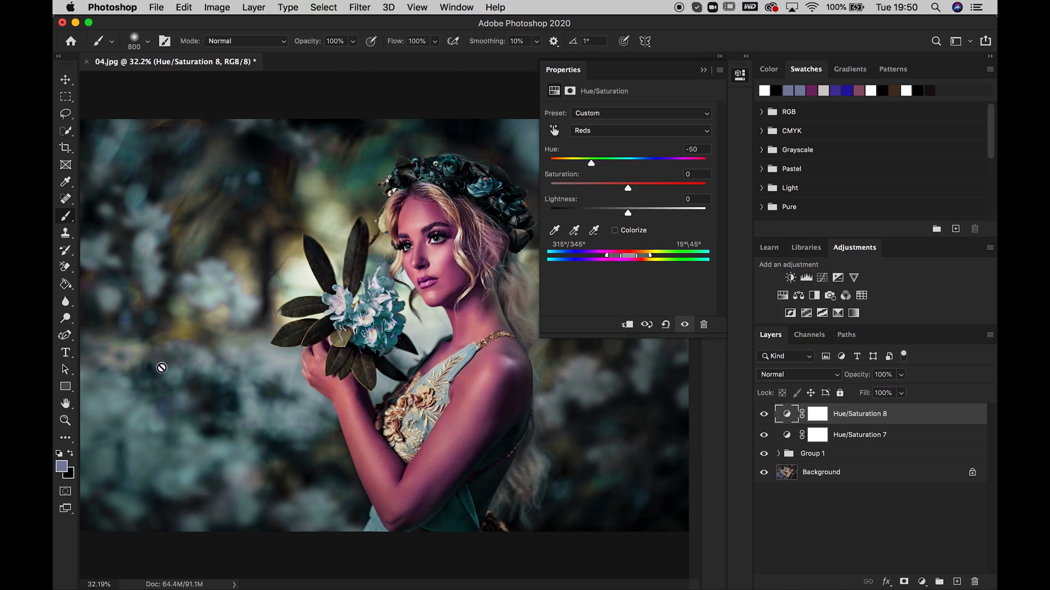
{"action": "left_click", "coordinate": [71, 454]}
{"action": "left_click", "coordinate": [59, 453]}
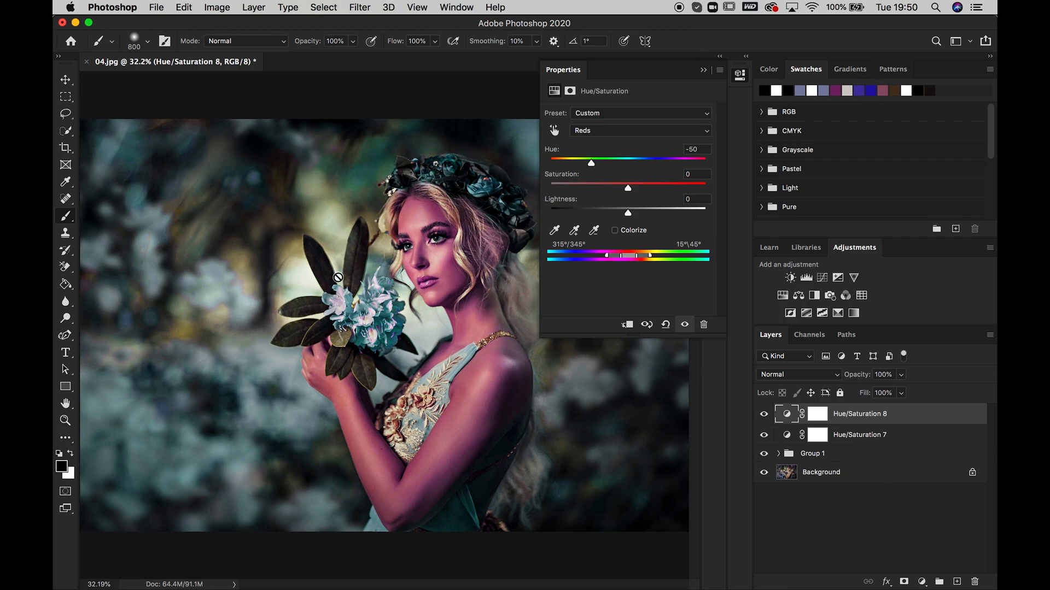
{"action": "left_click", "coordinate": [818, 414]}
{"action": "key", "text": "x"}
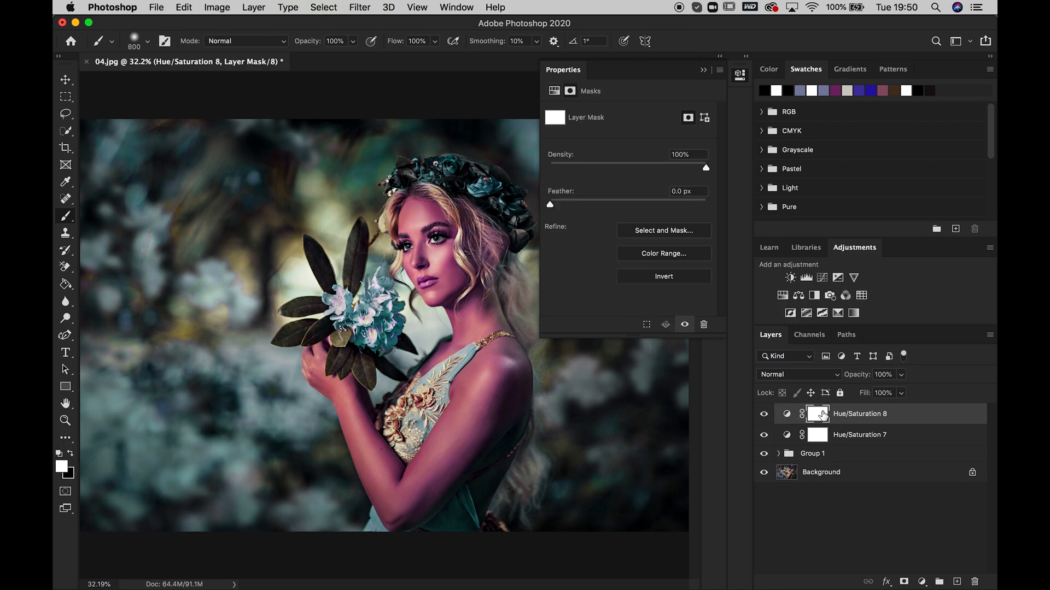
{"action": "key", "text": "super+i"}
Step: Paint white on the inverted mask over the pale bouquet petals with a brush reduced to 125 pixels
{"action": "key", "text": "bracketleft"}
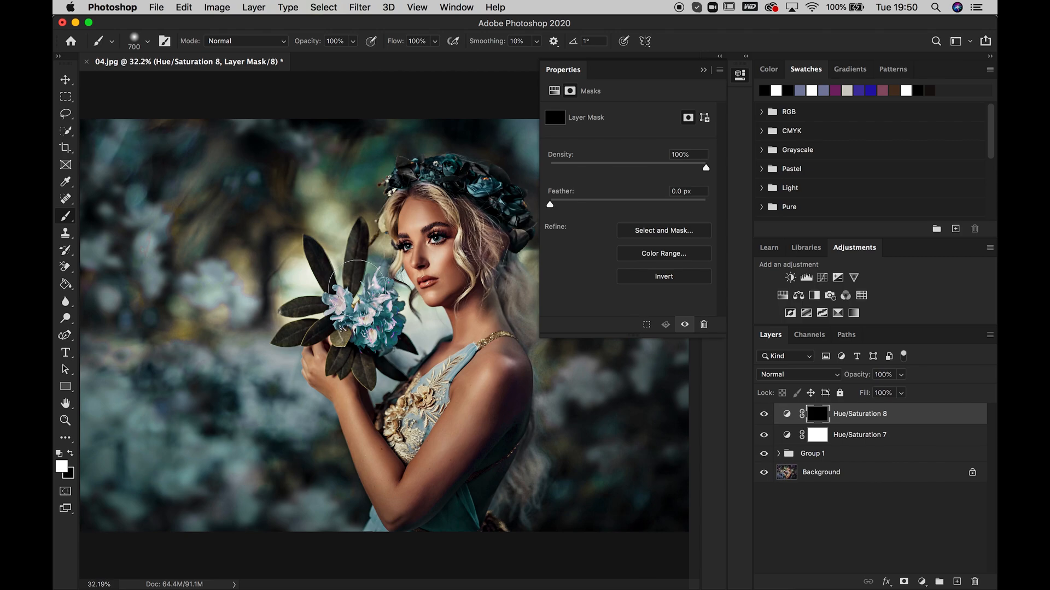
{"action": "key", "text": "bracketleft"}
{"action": "key", "text": "bracketleft"}
{"action": "key", "text": "bracketleft"}
{"action": "key", "text": "bracketleft"}
{"action": "key", "text": "bracketleft"}
{"action": "key", "text": "bracketleft"}
{"action": "mouse_move", "coordinate": [339, 308]}
{"action": "left_mouse_down"}
{"action": "mouse_move", "coordinate": [336, 296]}
{"action": "mouse_move", "coordinate": [339, 310]}
{"action": "mouse_move", "coordinate": [337, 298]}
{"action": "mouse_move", "coordinate": [370, 316]}
{"action": "mouse_move", "coordinate": [373, 336]}
{"action": "mouse_move", "coordinate": [371, 280]}
{"action": "mouse_move", "coordinate": [394, 307]}
{"action": "mouse_move", "coordinate": [387, 335]}
{"action": "left_mouse_up"}
Step: Set the masked adjustment's Reds to hue -48, saturation -100 and lightness +23
{"action": "left_click", "coordinate": [790, 414]}
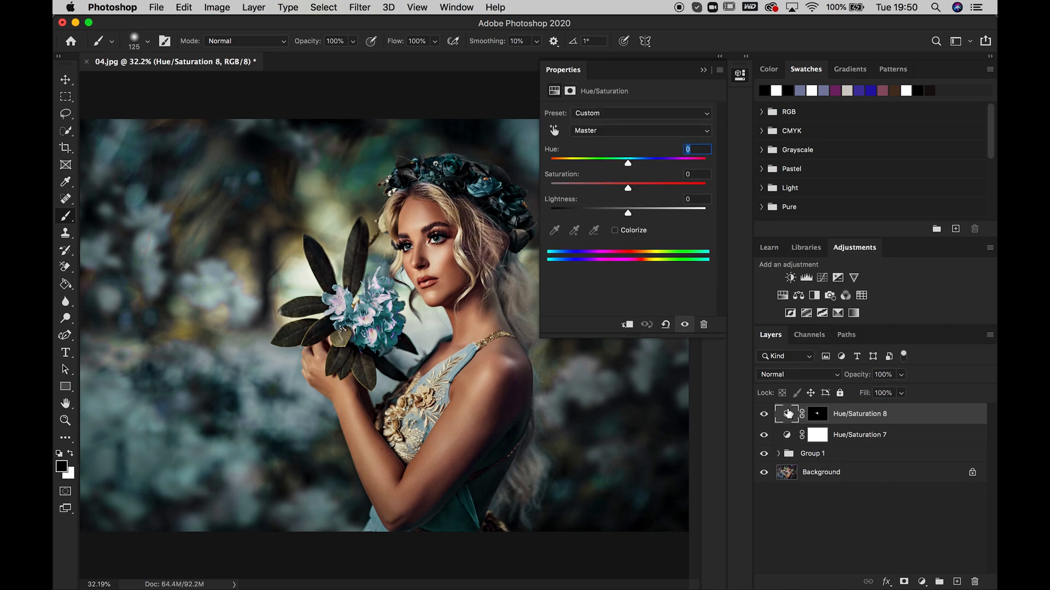
{"action": "left_click", "coordinate": [632, 129]}
{"action": "left_click", "coordinate": [627, 140]}
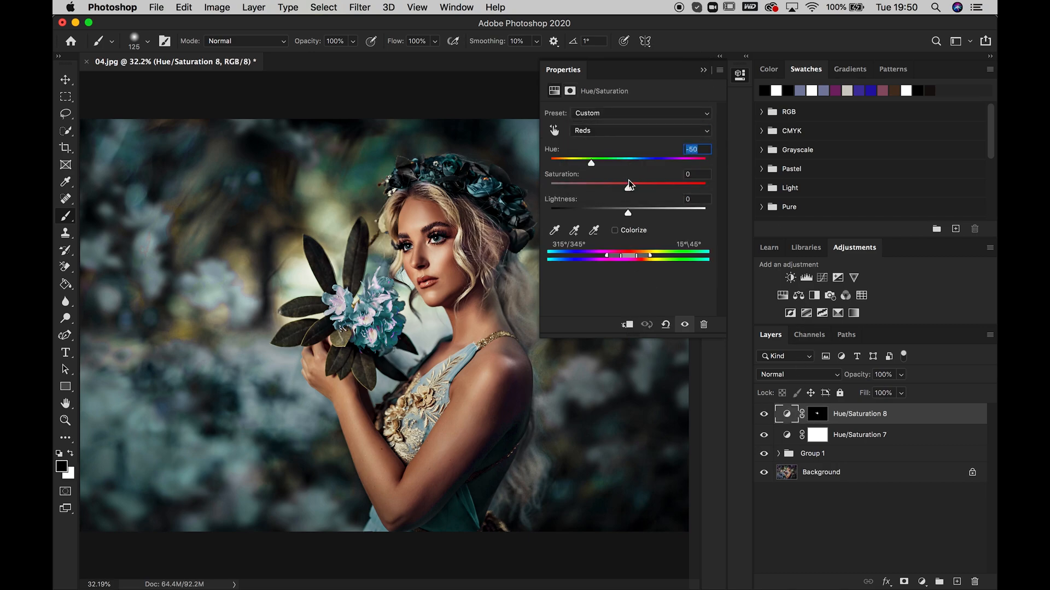
{"action": "left_click_drag", "start_coordinate": [627, 189], "coordinate": [593, 169]}
{"action": "mouse_move", "coordinate": [630, 216]}
{"action": "left_mouse_down"}
{"action": "mouse_move", "coordinate": [645, 216]}
{"action": "mouse_move", "coordinate": [594, 213]}
{"action": "mouse_move", "coordinate": [646, 214]}
{"action": "left_mouse_up"}
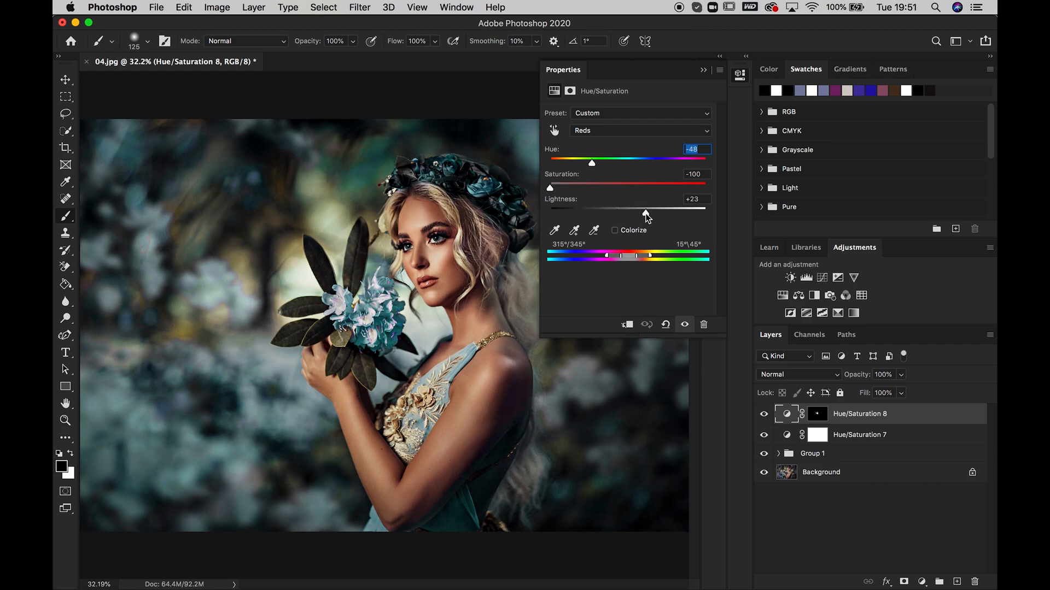
Step: Group the adjustment layers and paint the bouquet on a new layer above with teal sampled from its petals
{"action": "left_click", "coordinate": [703, 70]}
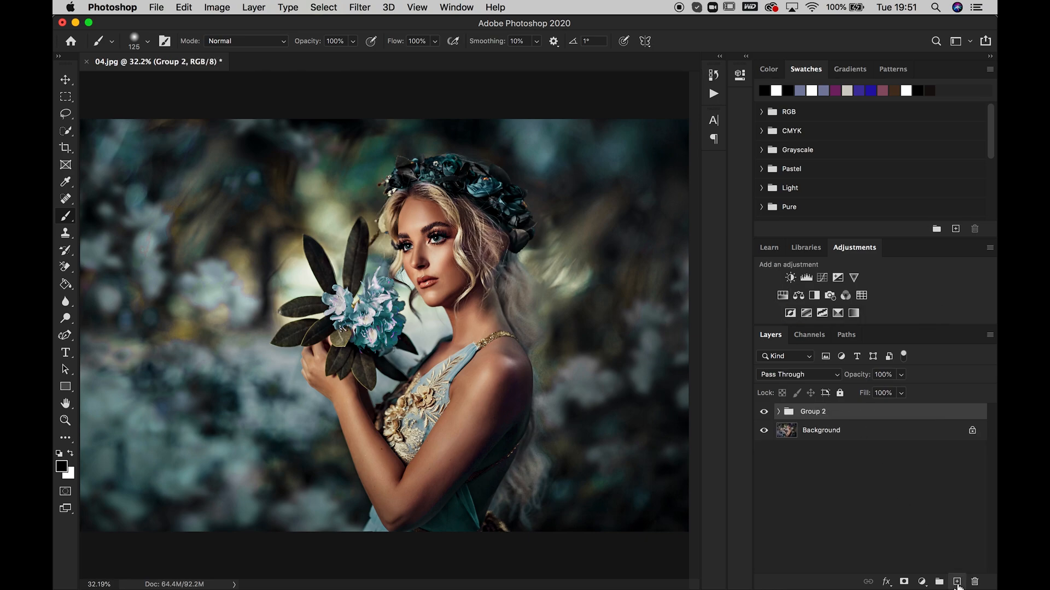
{"action": "left_click", "coordinate": [957, 582]}
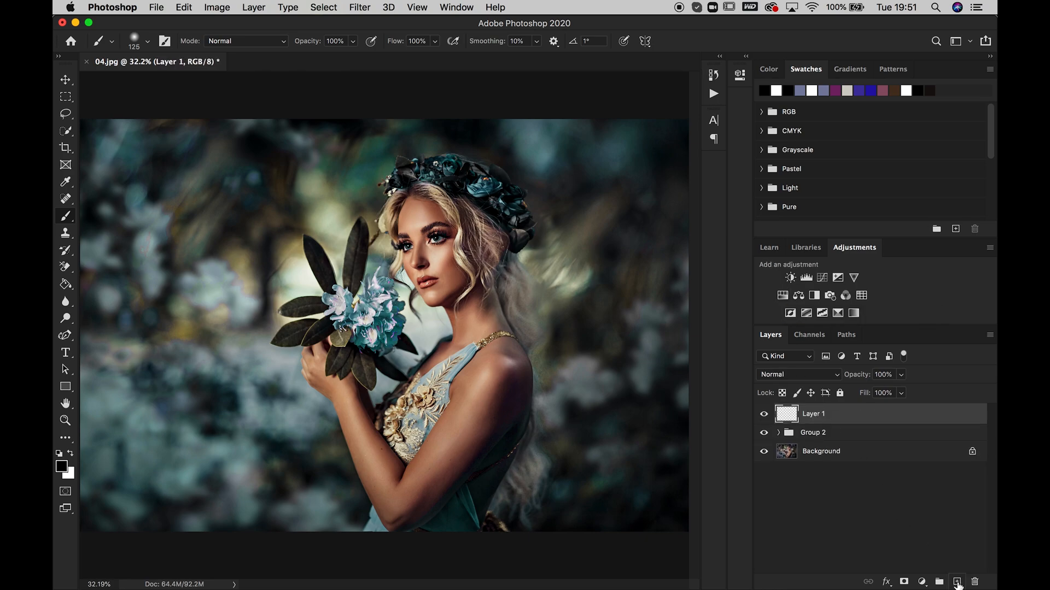
{"action": "left_click", "coordinate": [398, 338], "text": "alt"}
{"action": "mouse_move", "coordinate": [392, 335]}
{"action": "left_mouse_down"}
{"action": "mouse_move", "coordinate": [353, 314]}
{"action": "mouse_move", "coordinate": [367, 336]}
{"action": "mouse_move", "coordinate": [386, 332]}
{"action": "mouse_move", "coordinate": [394, 319]}
{"action": "mouse_move", "coordinate": [377, 305]}
{"action": "mouse_move", "coordinate": [390, 313]}
{"action": "mouse_move", "coordinate": [379, 287]}
{"action": "mouse_move", "coordinate": [368, 305]}
{"action": "mouse_move", "coordinate": [333, 301]}
{"action": "mouse_move", "coordinate": [377, 335]}
{"action": "left_mouse_up"}
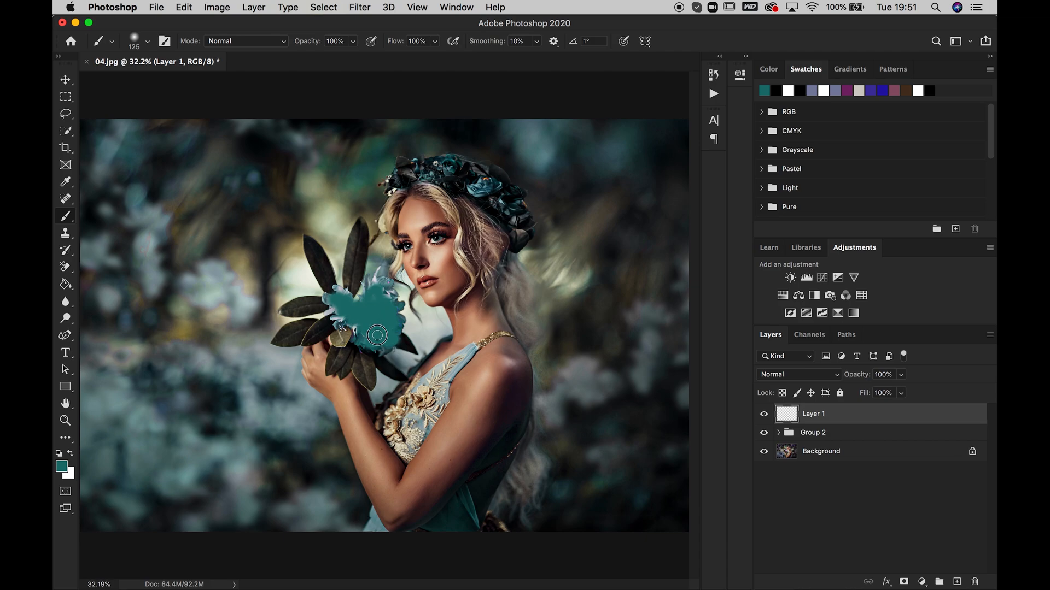
Step: Set the teal paint layer to Color blend mode at 39% opacity and refine the bouquet with a 50-pixel brush
{"action": "left_click", "coordinate": [803, 376]}
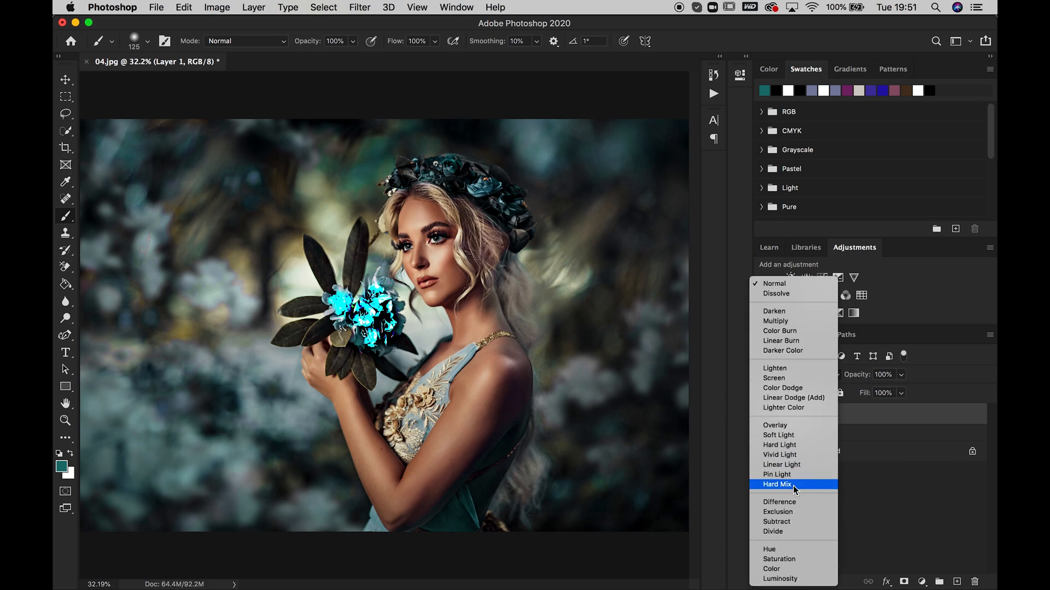
{"action": "left_click", "coordinate": [776, 572]}
{"action": "left_click", "coordinate": [902, 377]}
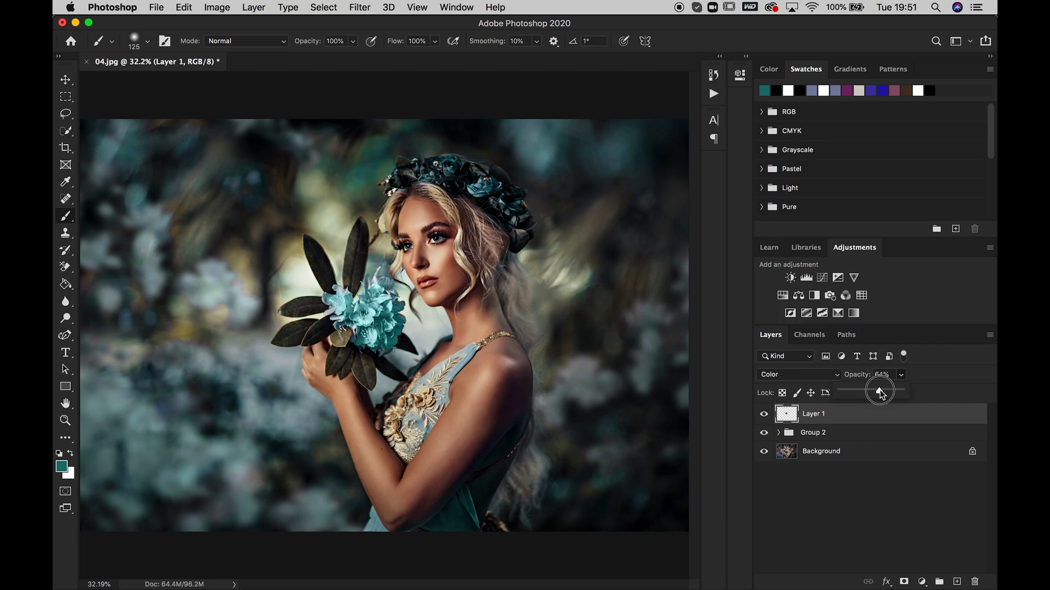
{"action": "left_click_drag", "start_coordinate": [879, 390], "coordinate": [868, 392]}
{"action": "key", "text": "bracketleft"}
{"action": "key", "text": "bracketleft"}
{"action": "key", "text": "bracketleft"}
{"action": "key", "text": "bracketleft"}
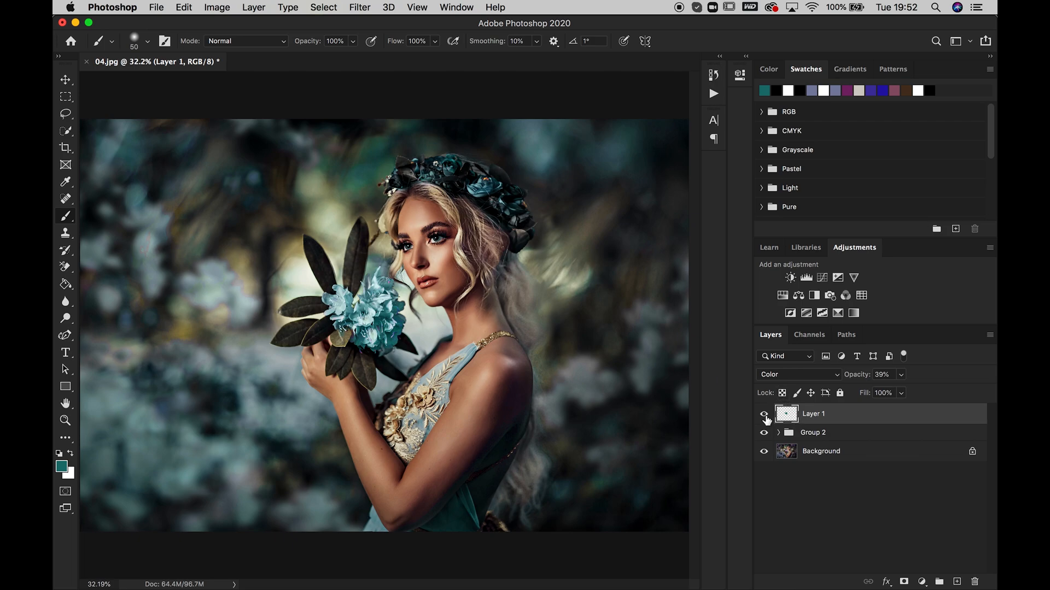
Step: Move the teal paint layer into Group 2 and toggle the group's visibility to compare before and after
{"action": "left_click_drag", "start_coordinate": [881, 417], "coordinate": [897, 433]}
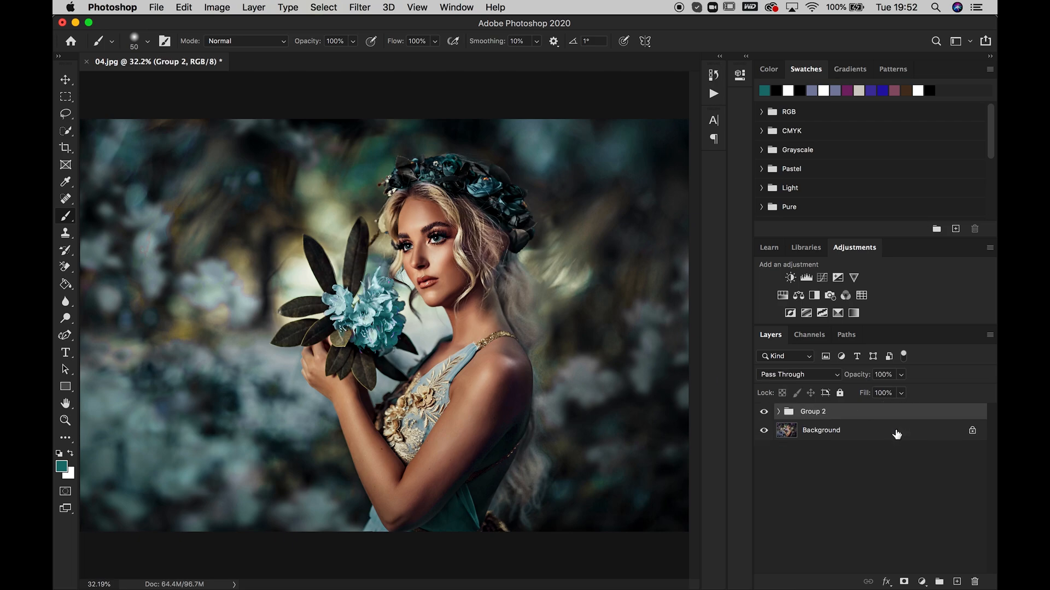
{"action": "left_click", "coordinate": [766, 414]}
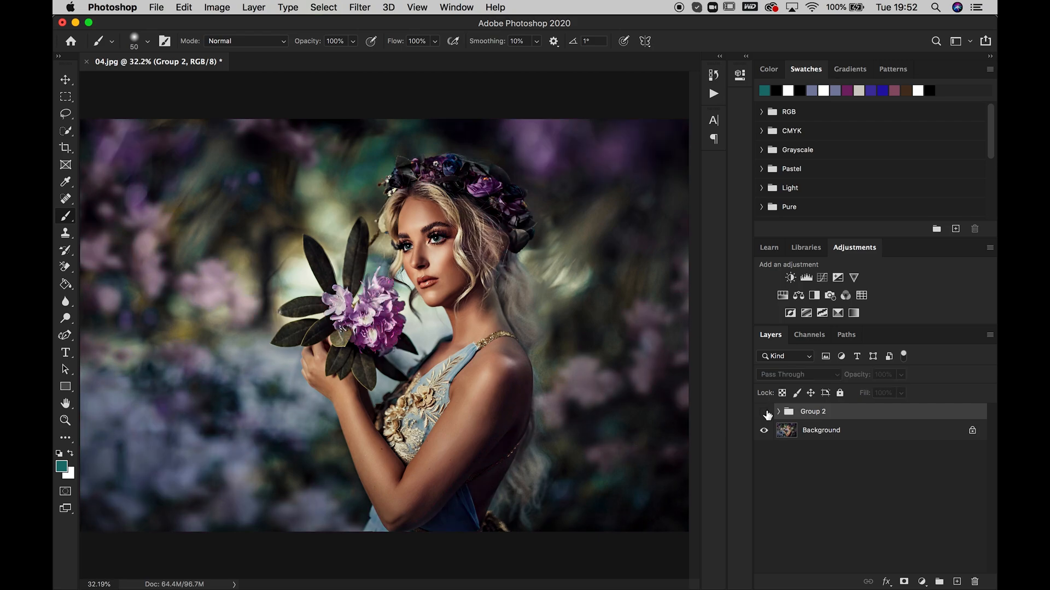
{"action": "left_click", "coordinate": [765, 413]}
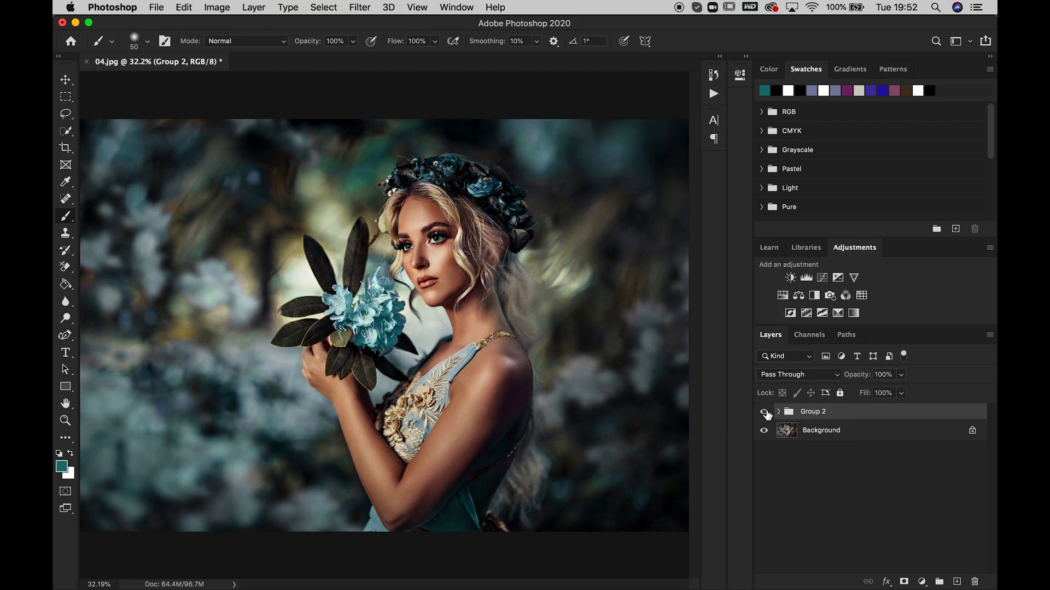
{"action": "left_click", "coordinate": [785, 298]}
{"action": "left_click", "coordinate": [784, 298]}
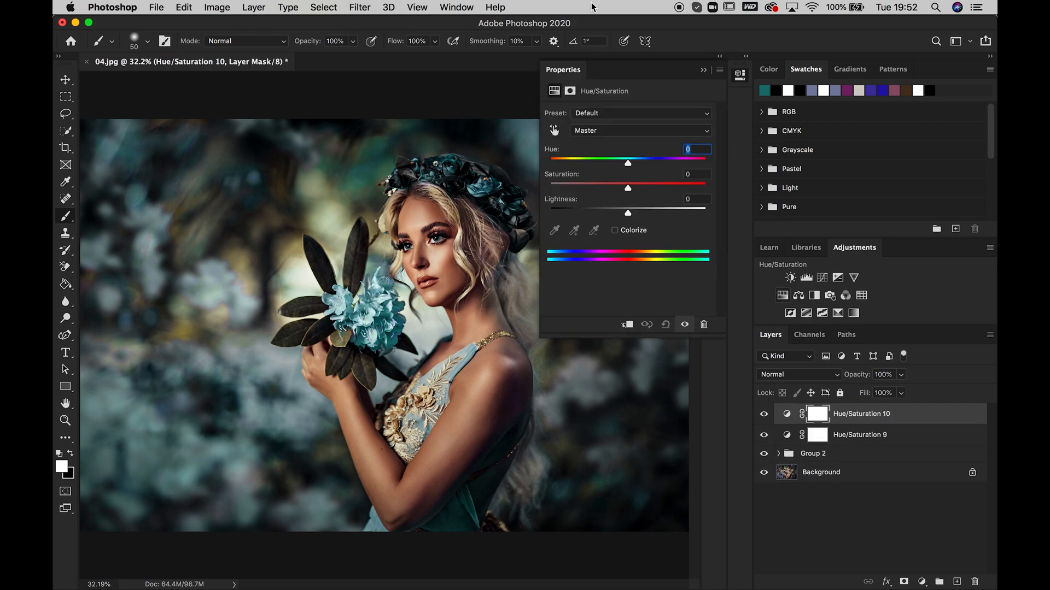
{"action": "left_click", "coordinate": [554, 130]}
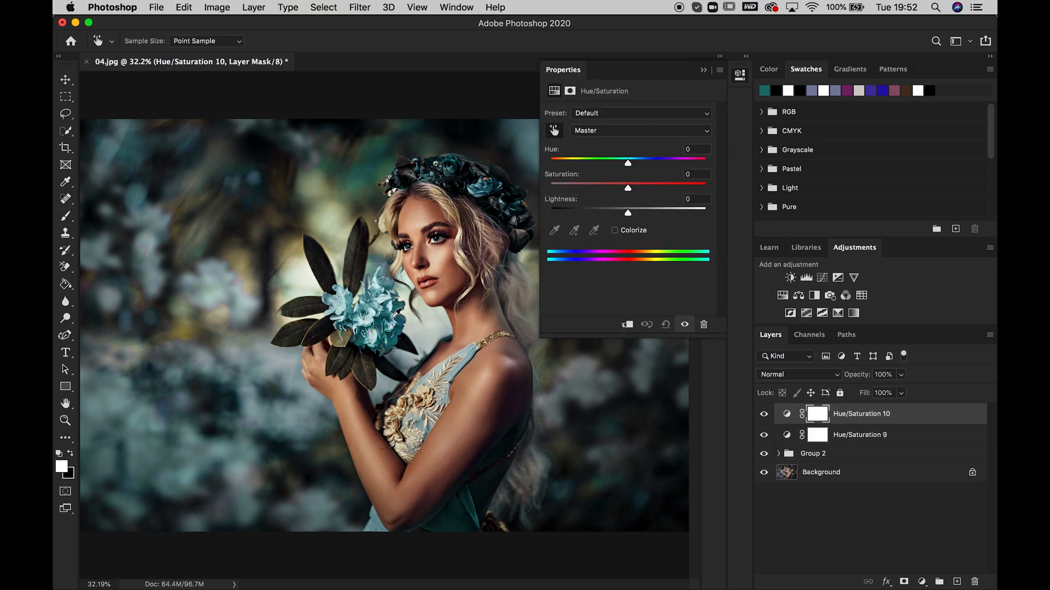
{"action": "left_click", "coordinate": [373, 322]}
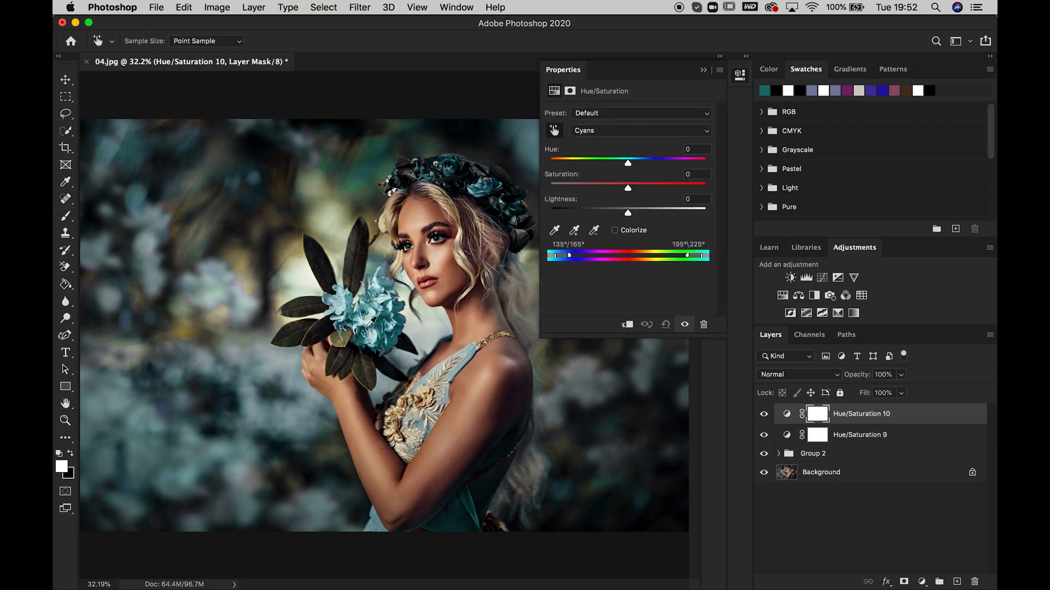
{"action": "left_click", "coordinate": [704, 71]}
{"action": "left_click", "coordinate": [934, 438], "text": "shift"}
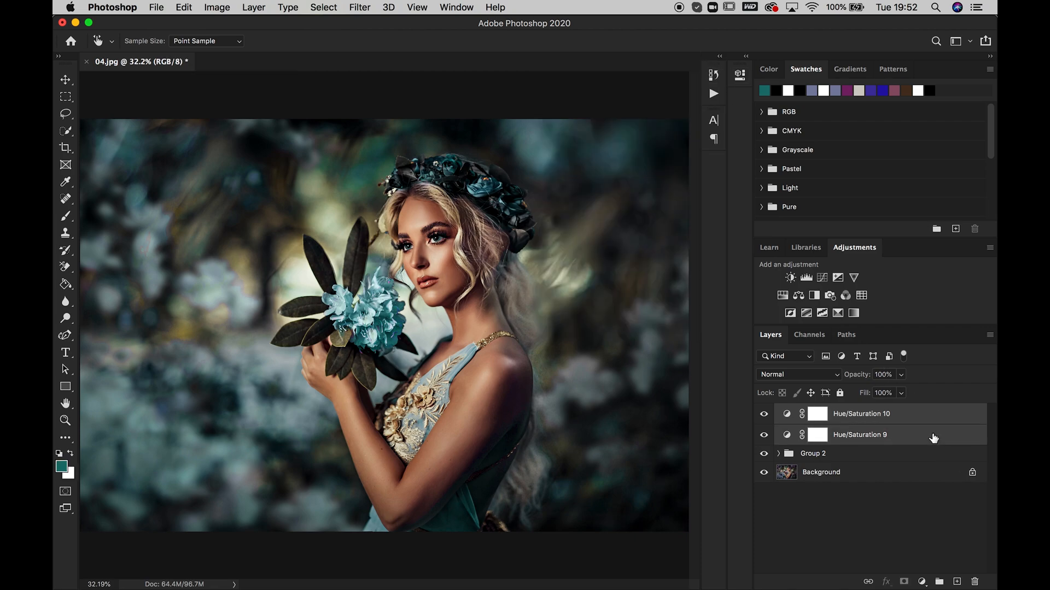
{"action": "left_click_drag", "start_coordinate": [965, 551], "coordinate": [974, 582]}
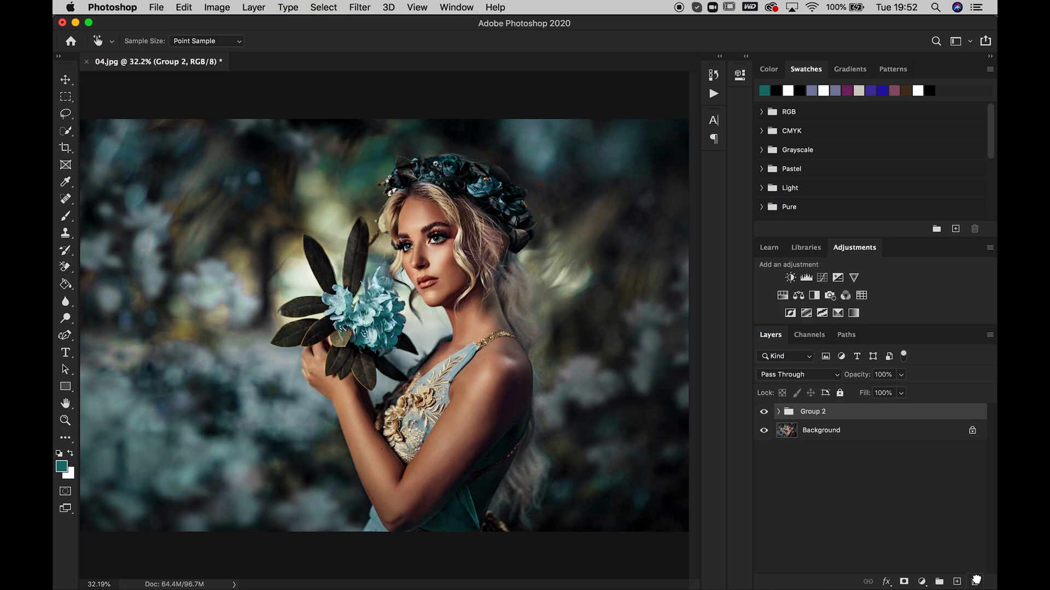
Step: Add a Hue/Saturation adjustment layer for the Cyans sampled from the bouquet, with hue +30, saturation -30 and lightness -48
{"action": "left_click", "coordinate": [782, 296]}
{"action": "left_click", "coordinate": [373, 326]}
{"action": "left_click_drag", "start_coordinate": [628, 163], "coordinate": [588, 194]}
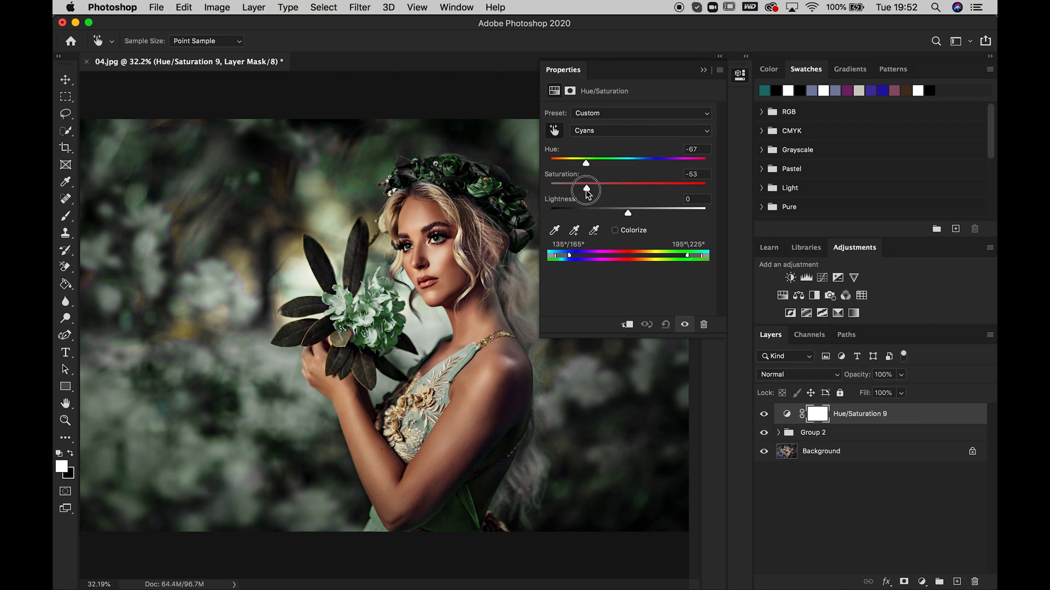
{"action": "left_click_drag", "start_coordinate": [634, 220], "coordinate": [654, 171]}
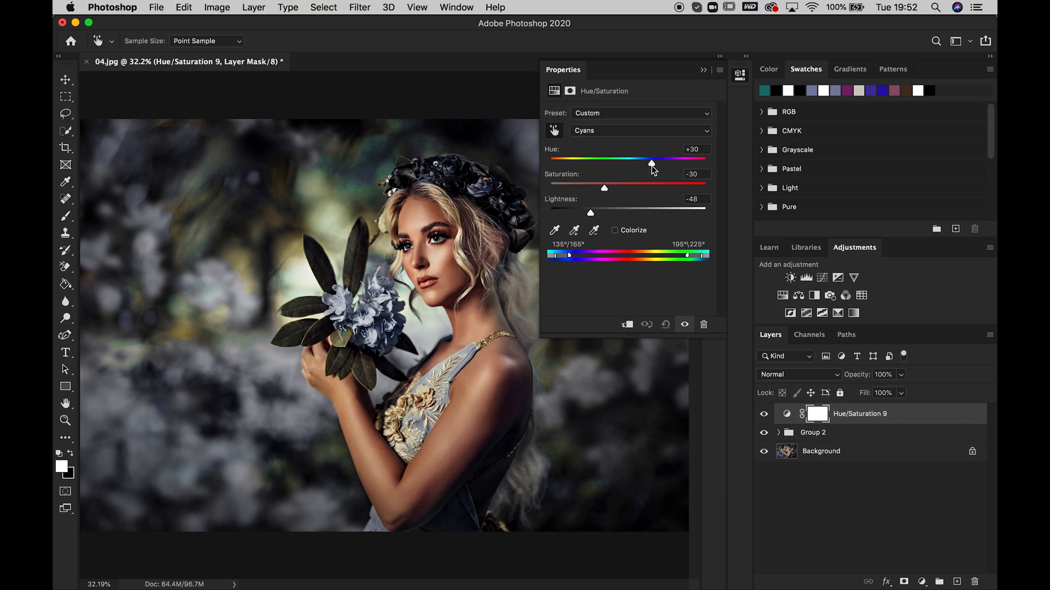
Step: Toggle the Cyans adjustment layer off and on to compare its effect on the flowers
{"action": "left_click", "coordinate": [703, 72]}
{"action": "left_click", "coordinate": [763, 416]}
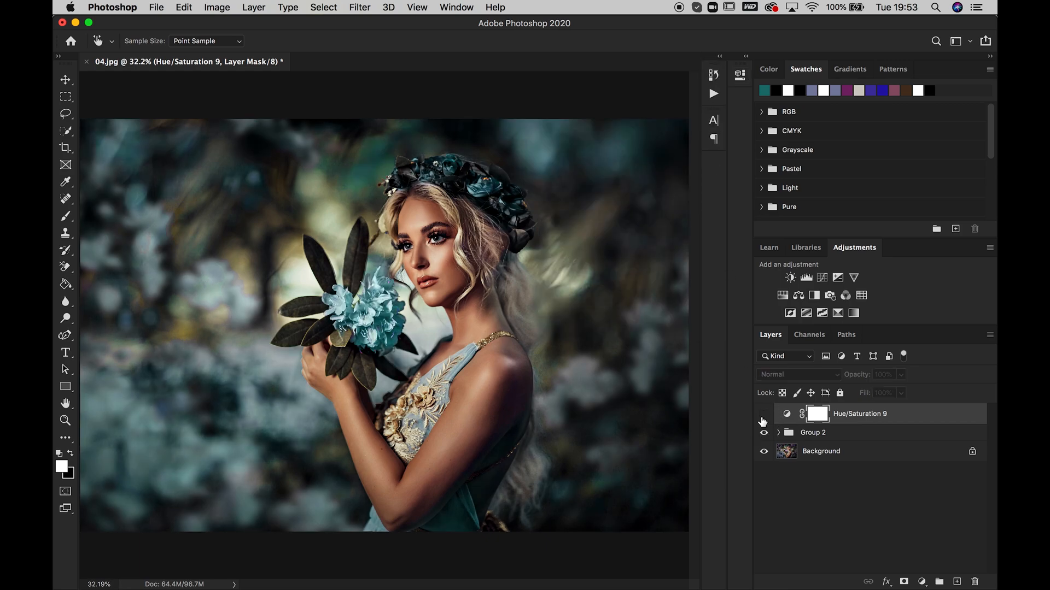
{"action": "left_click", "coordinate": [763, 416]}
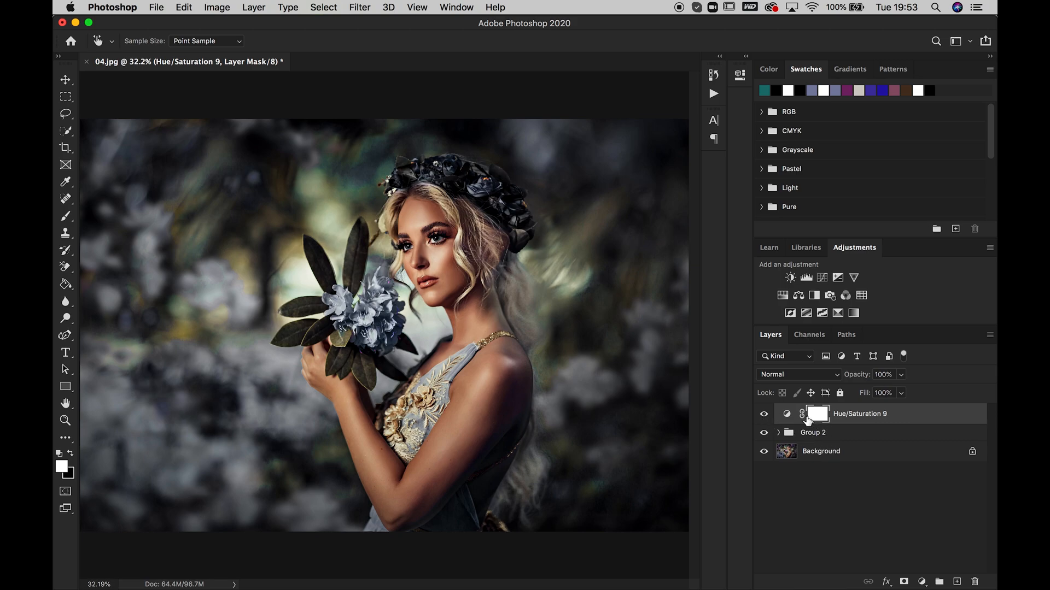
Step: Paint black on the Cyans adjustment's mask over the woman's skin with a 300-pixel brush
{"action": "left_click", "coordinate": [71, 453]}
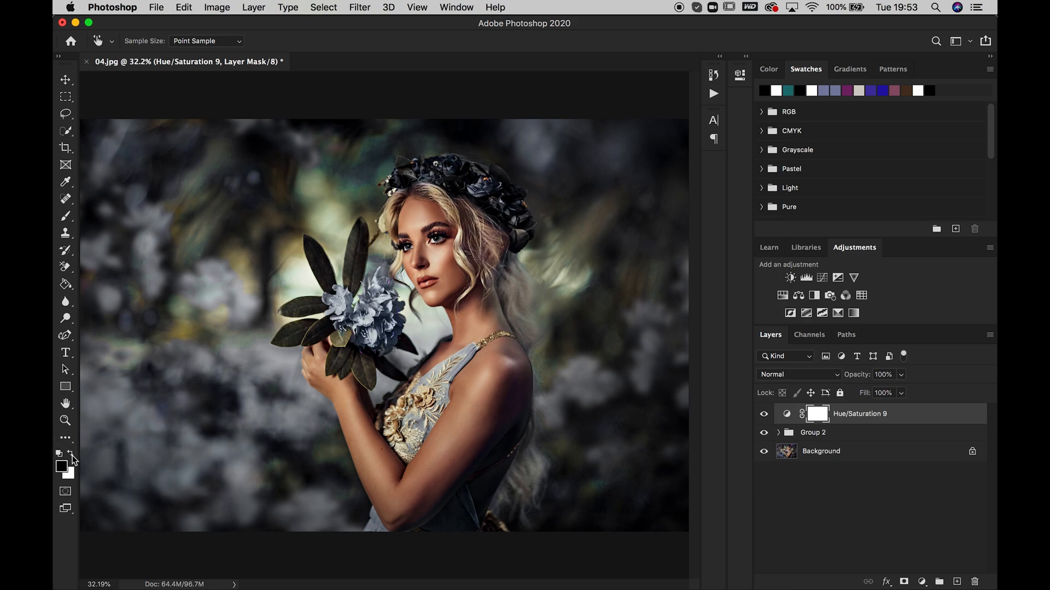
{"action": "left_click", "coordinate": [64, 218]}
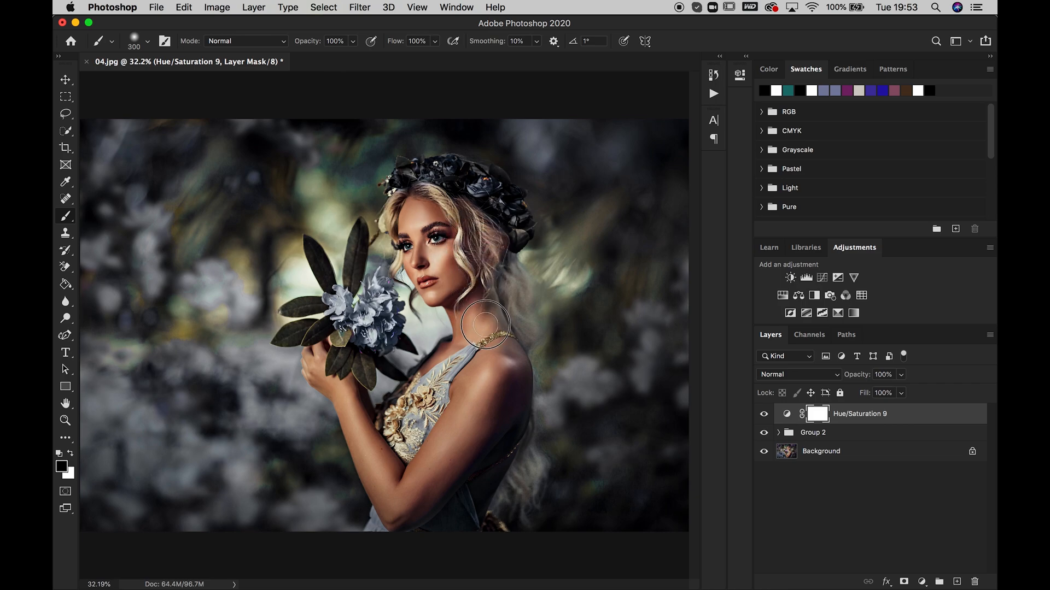
{"action": "mouse_move", "coordinate": [483, 339]}
{"action": "left_mouse_down"}
{"action": "mouse_move", "coordinate": [507, 400]}
{"action": "mouse_move", "coordinate": [506, 363]}
{"action": "mouse_move", "coordinate": [496, 429]}
{"action": "mouse_move", "coordinate": [463, 441]}
{"action": "mouse_move", "coordinate": [485, 399]}
{"action": "left_mouse_up"}
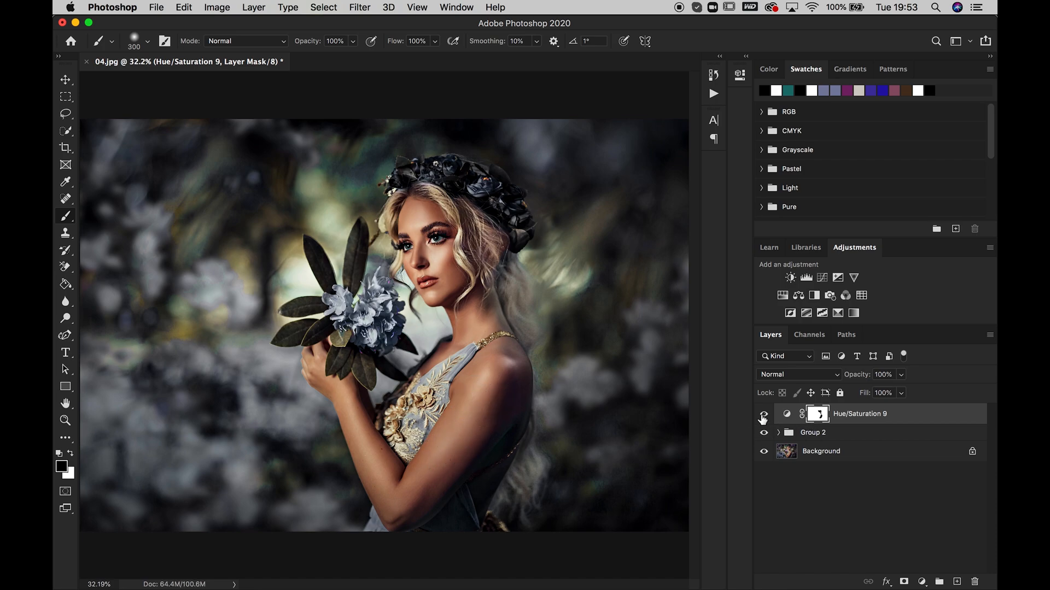
Step: Toggle the visibility of the Cyans adjustment and Group 2 to compare the original photo with both recoloured versions
{"action": "left_click", "coordinate": [763, 414]}
{"action": "left_click", "coordinate": [764, 433]}
{"action": "left_click", "coordinate": [763, 432]}
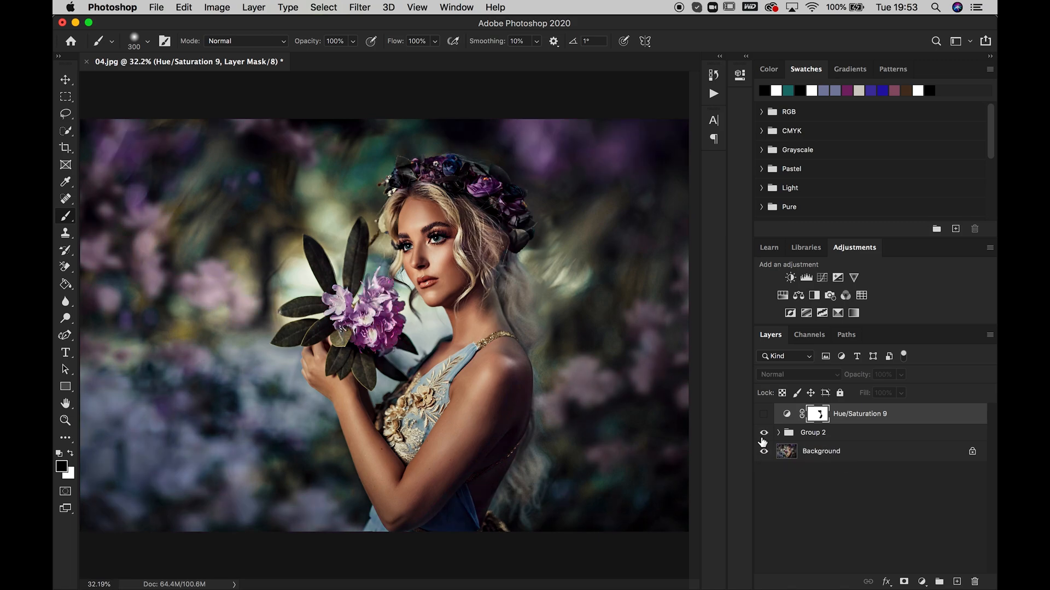
{"action": "left_click", "coordinate": [765, 414]}
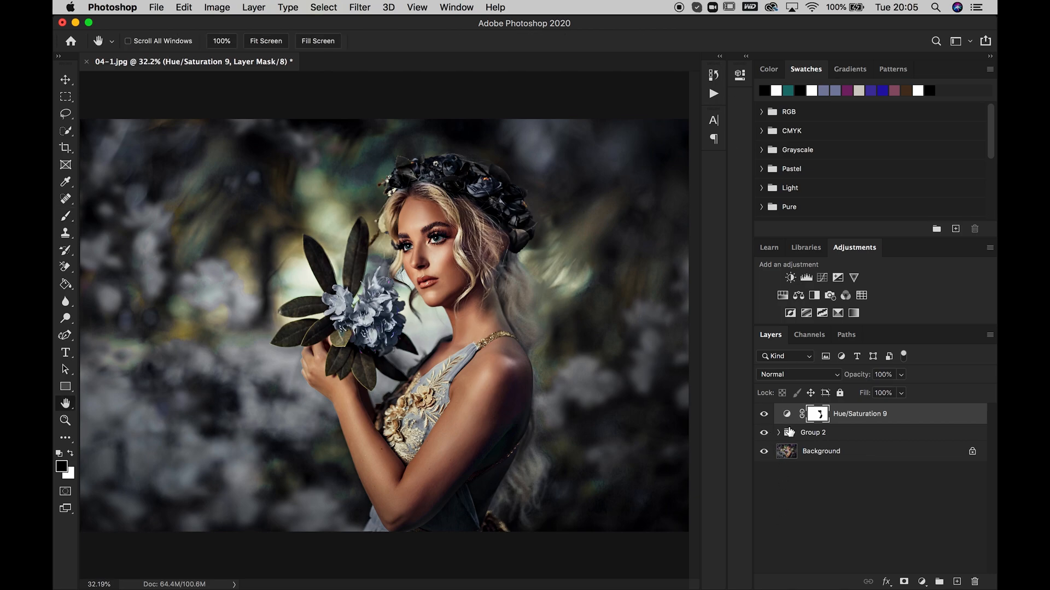
Step: Add a Hue/Saturation adjustment layer for the Blues sampled from the bouquet, with hue +149, saturation +63 and lightness -41
{"action": "left_click", "coordinate": [783, 295]}
{"action": "left_click", "coordinate": [557, 131]}
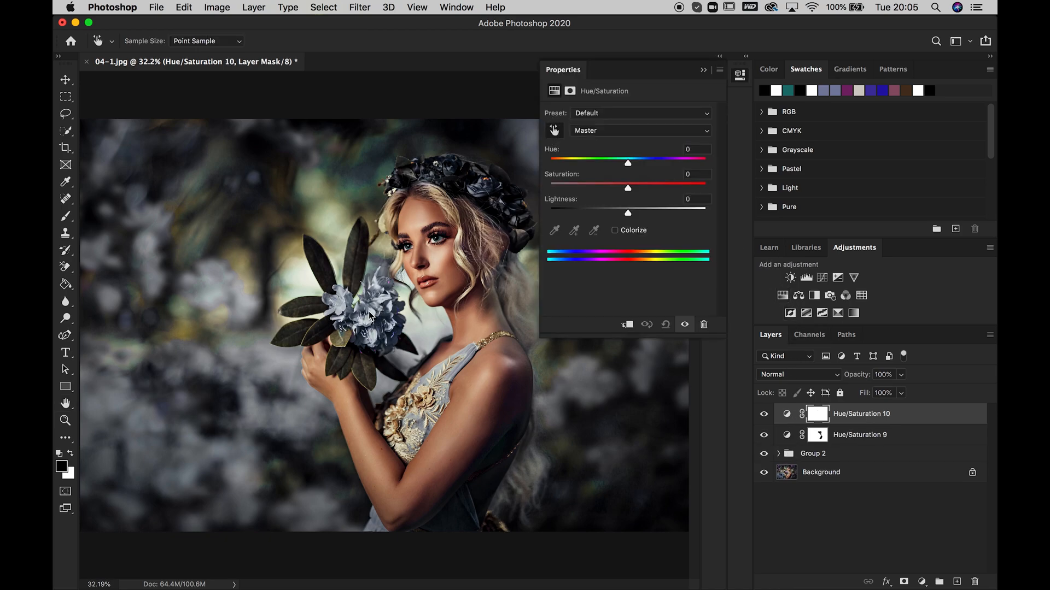
{"action": "left_click", "coordinate": [382, 301]}
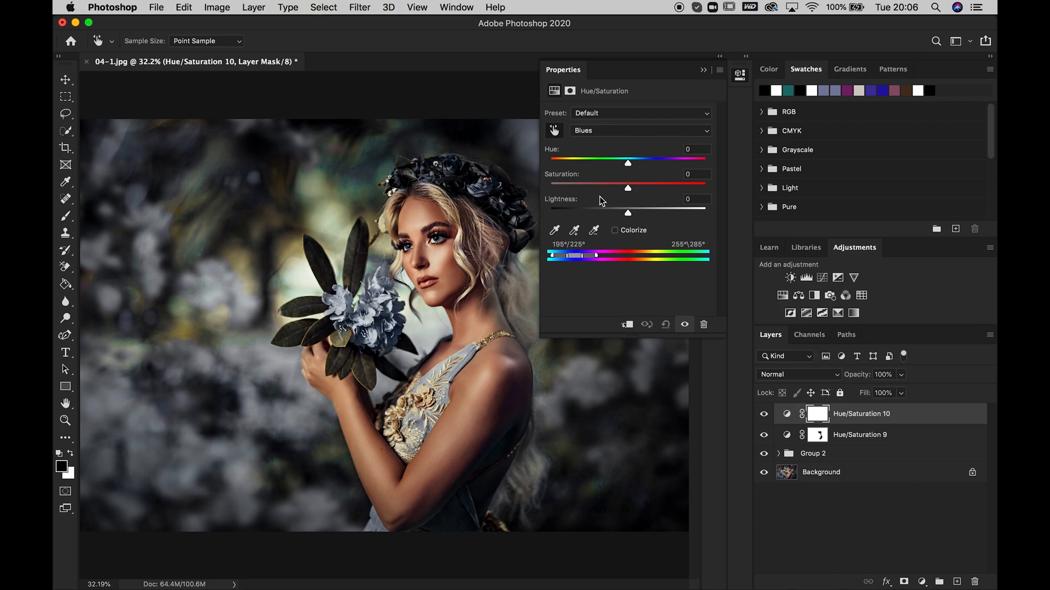
{"action": "left_click_drag", "start_coordinate": [632, 167], "coordinate": [698, 167]}
{"action": "left_click_drag", "start_coordinate": [631, 188], "coordinate": [595, 216]}
{"action": "left_click_drag", "start_coordinate": [676, 191], "coordinate": [679, 189]}
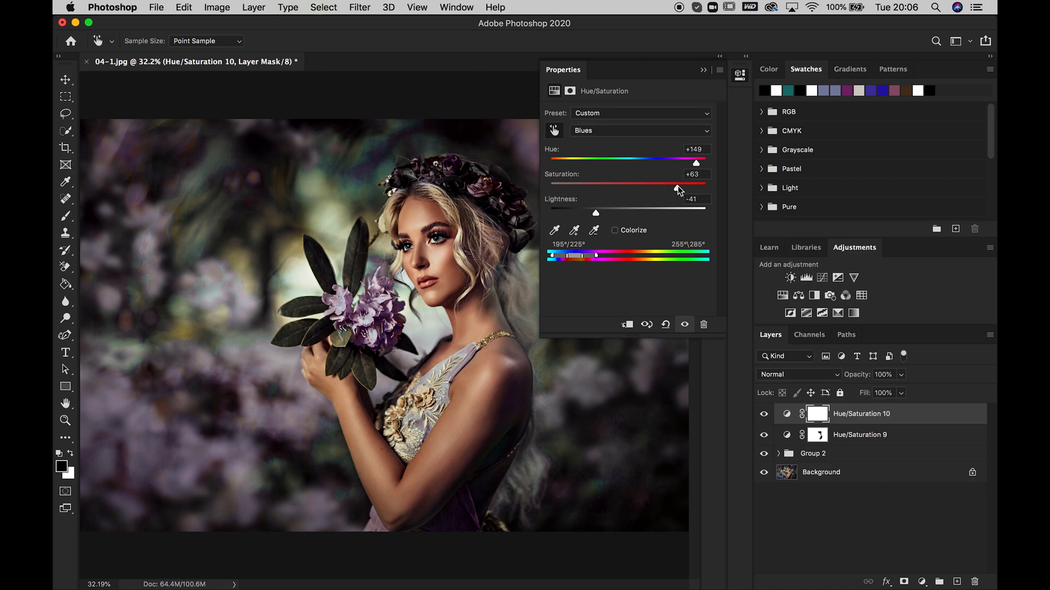
Step: Mask the woman's skin out of the Blues adjustment with a black brush, and set its saturation to +61 and lightness to -50
{"action": "left_click", "coordinate": [64, 218]}
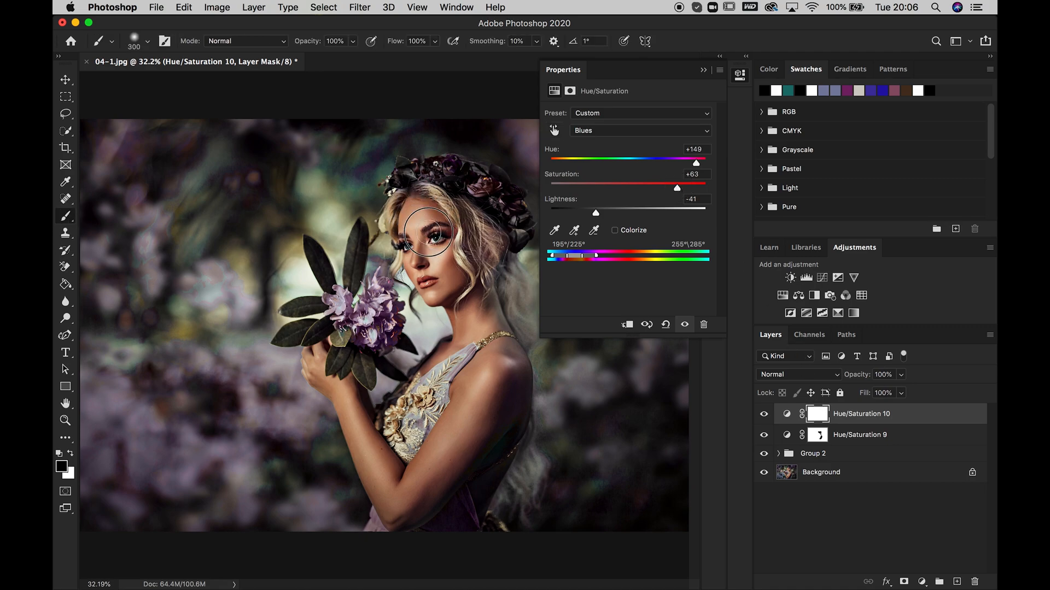
{"action": "mouse_move", "coordinate": [485, 261]}
{"action": "left_mouse_down"}
{"action": "mouse_move", "coordinate": [471, 226]}
{"action": "mouse_move", "coordinate": [486, 239]}
{"action": "mouse_move", "coordinate": [470, 258]}
{"action": "mouse_move", "coordinate": [418, 231]}
{"action": "mouse_move", "coordinate": [412, 243]}
{"action": "mouse_move", "coordinate": [451, 252]}
{"action": "mouse_move", "coordinate": [504, 369]}
{"action": "mouse_move", "coordinate": [503, 416]}
{"action": "mouse_move", "coordinate": [487, 429]}
{"action": "mouse_move", "coordinate": [492, 399]}
{"action": "mouse_move", "coordinate": [417, 502]}
{"action": "mouse_move", "coordinate": [476, 436]}
{"action": "mouse_move", "coordinate": [487, 402]}
{"action": "mouse_move", "coordinate": [507, 393]}
{"action": "mouse_move", "coordinate": [499, 370]}
{"action": "mouse_move", "coordinate": [509, 395]}
{"action": "mouse_move", "coordinate": [509, 363]}
{"action": "mouse_move", "coordinate": [439, 349]}
{"action": "mouse_move", "coordinate": [479, 308]}
{"action": "left_mouse_up"}
{"action": "left_click_drag", "start_coordinate": [677, 188], "coordinate": [677, 190]}
{"action": "left_click_drag", "start_coordinate": [596, 215], "coordinate": [588, 213]}
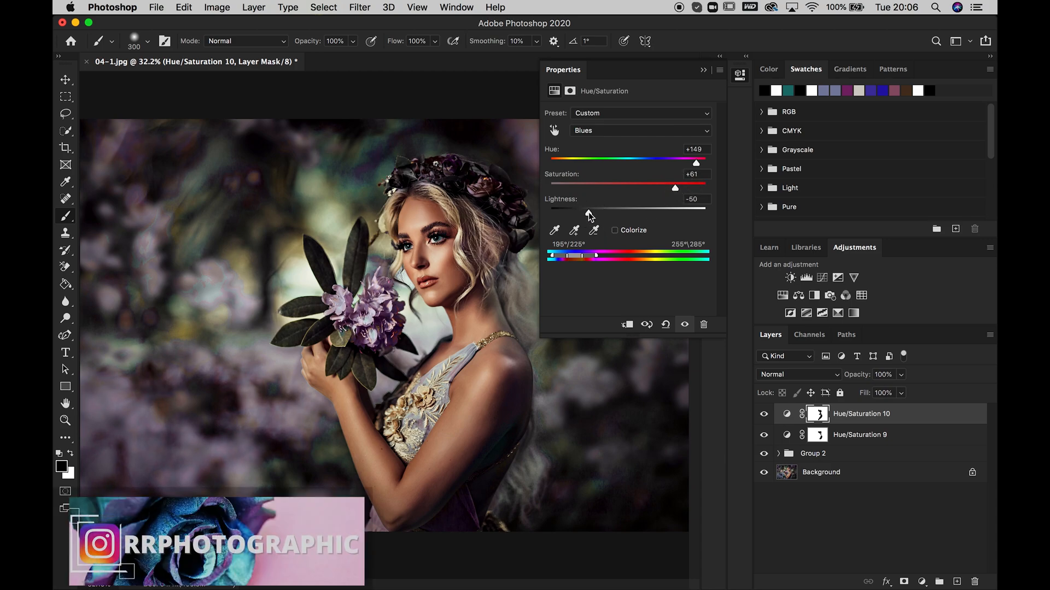
Step: Toggle the visibility of the Blues adjustment to compare the photo with and without it
{"action": "left_click", "coordinate": [703, 71]}
{"action": "left_click", "coordinate": [765, 416]}
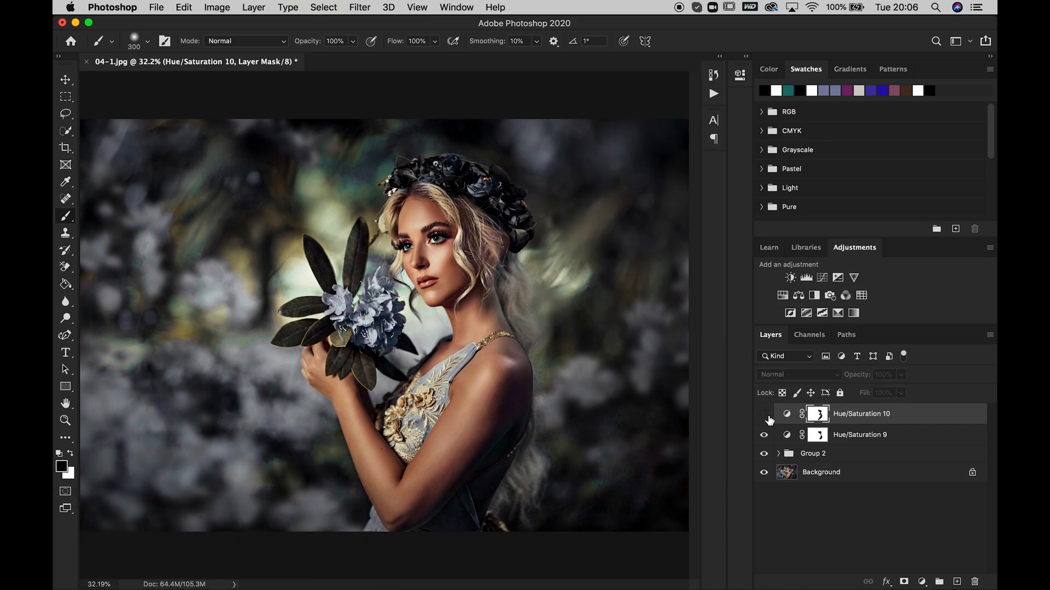
{"action": "left_click", "coordinate": [765, 416]}
{"action": "double_click", "coordinate": [788, 417]}
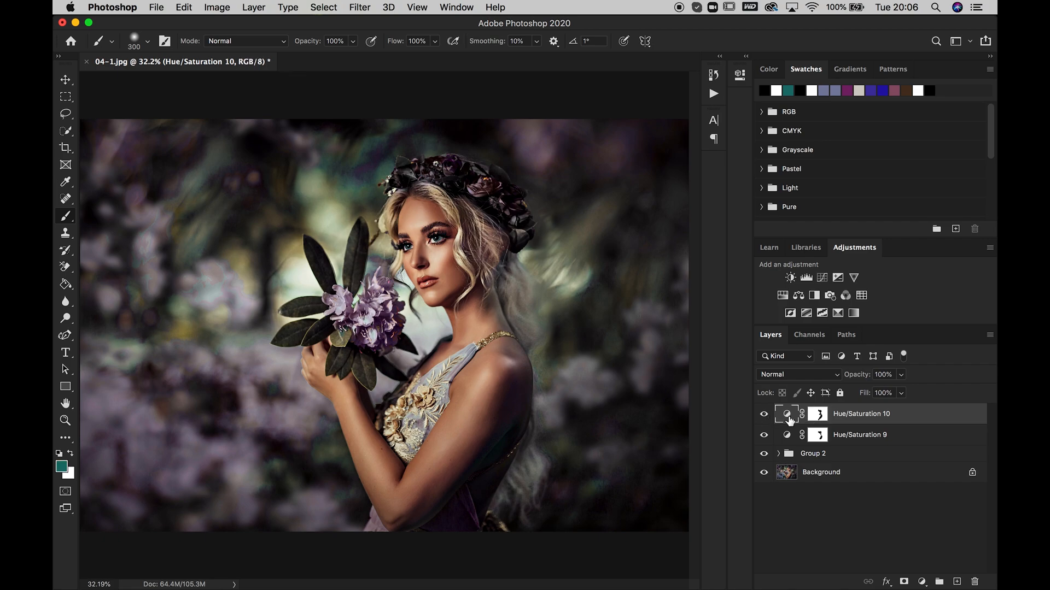
Step: Add a Hue/Saturation layer for the Magentas sampled from the bouquet, shift the hue toward pink with saturation +52, and lower the layer opacity
{"action": "left_click", "coordinate": [783, 295]}
{"action": "left_click", "coordinate": [554, 130]}
{"action": "left_click", "coordinate": [377, 312]}
{"action": "left_click", "coordinate": [669, 186]}
{"action": "left_click", "coordinate": [672, 160]}
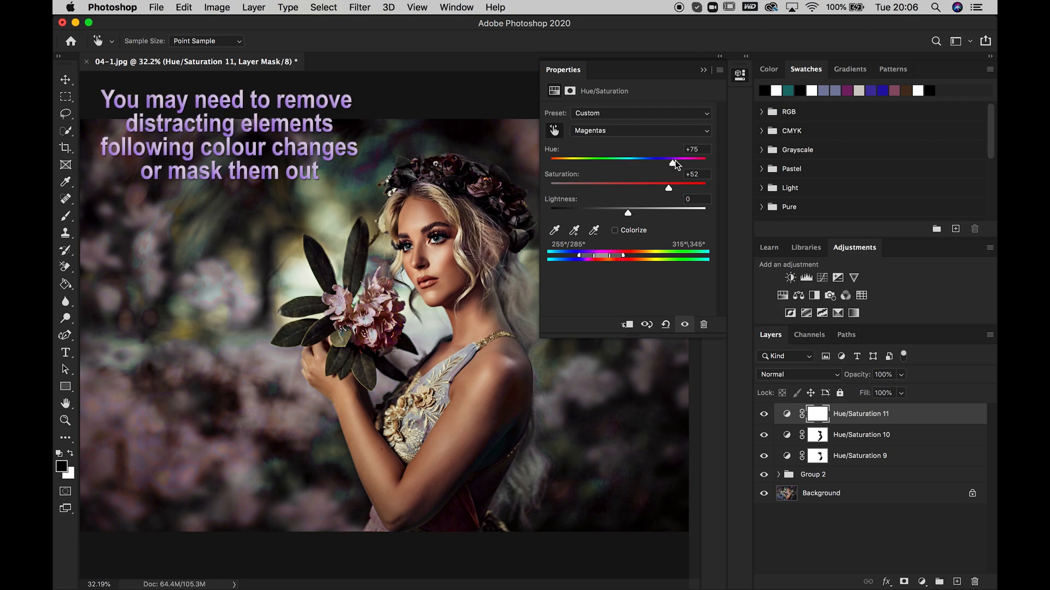
{"action": "left_click_drag", "start_coordinate": [673, 161], "coordinate": [685, 160]}
{"action": "left_click", "coordinate": [669, 160]}
{"action": "left_click", "coordinate": [703, 70]}
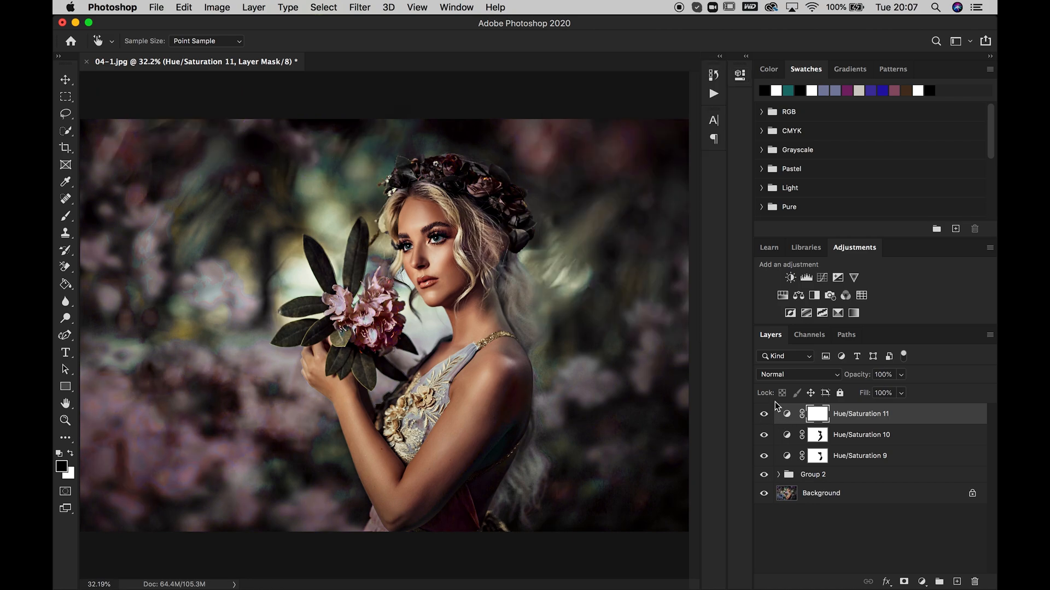
{"action": "left_click", "coordinate": [901, 376]}
Step: Add another Hue/Saturation adjustment layer for the Blues sampled from the dress and shift their hue toward pink-purple
{"action": "left_click", "coordinate": [782, 295]}
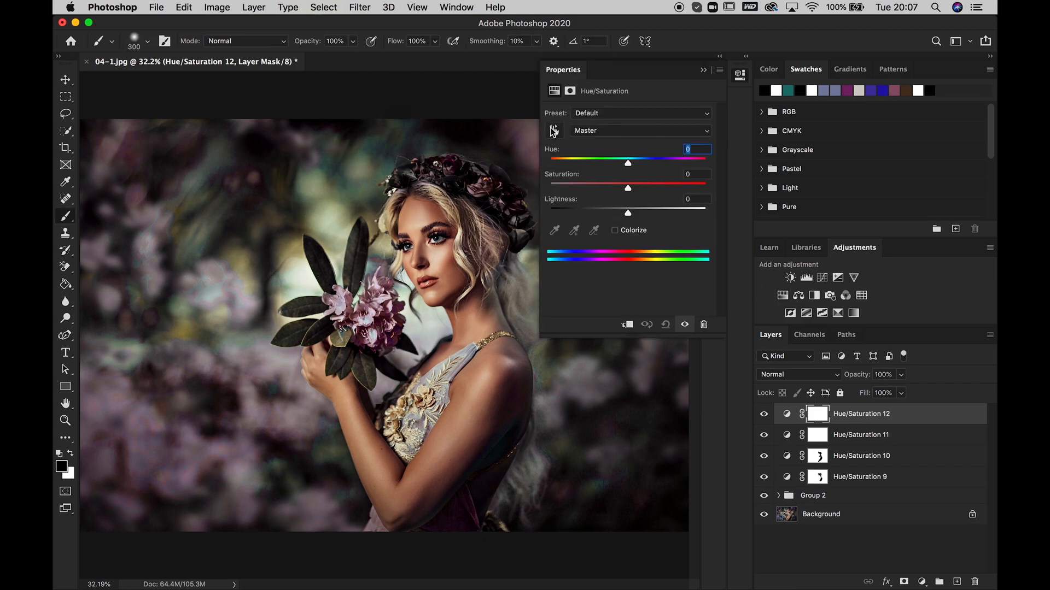
{"action": "left_click", "coordinate": [554, 131]}
{"action": "left_click", "coordinate": [474, 347]}
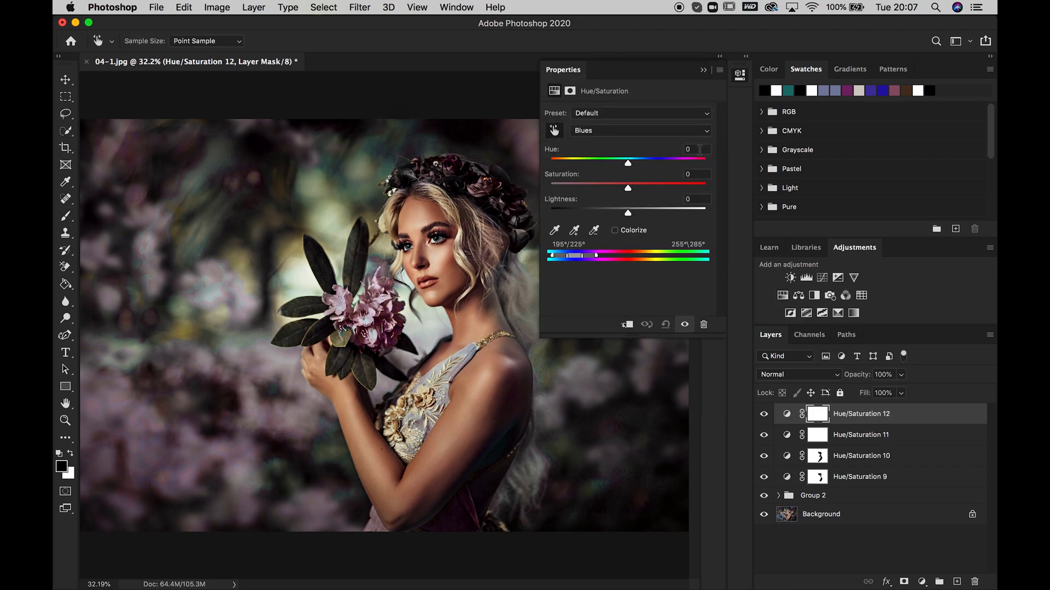
{"action": "left_click_drag", "start_coordinate": [653, 164], "coordinate": [677, 164]}
{"action": "left_click", "coordinate": [583, 160]}
{"action": "left_click_drag", "start_coordinate": [582, 161], "coordinate": [556, 163]}
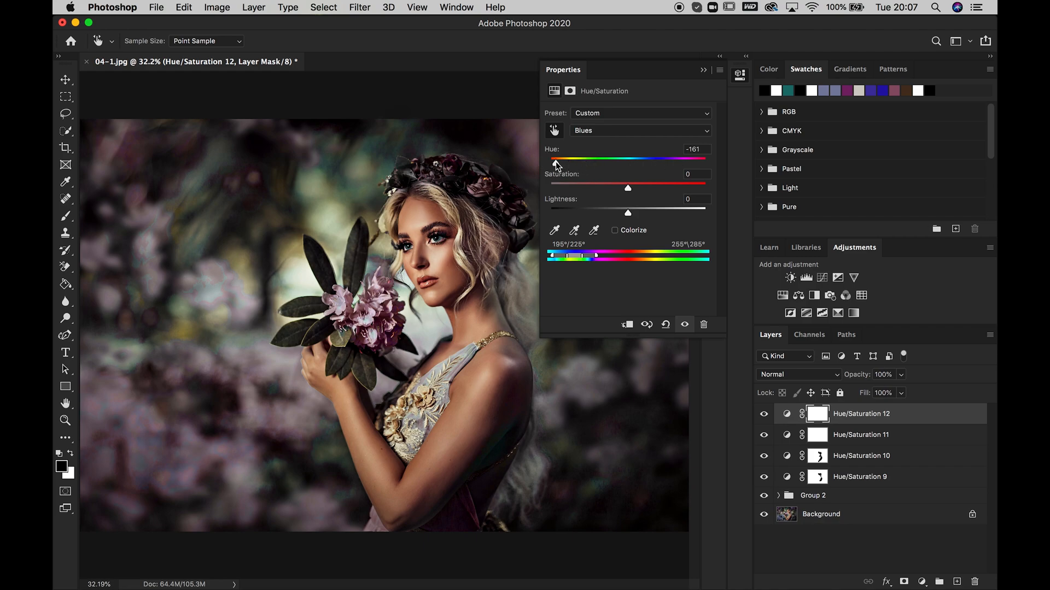
{"action": "left_click", "coordinate": [697, 161]}
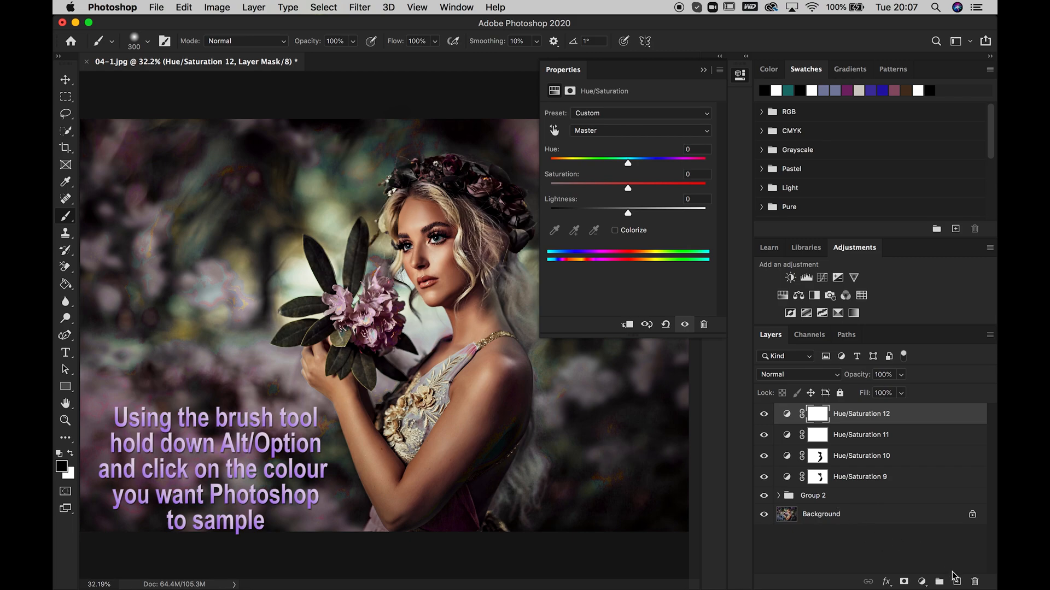
Step: Create a new layer and paint over the dress bodice with the muted pink-purple sampled from the bouquet
{"action": "left_click", "coordinate": [956, 582]}
{"action": "left_click", "coordinate": [500, 422], "text": "alt"}
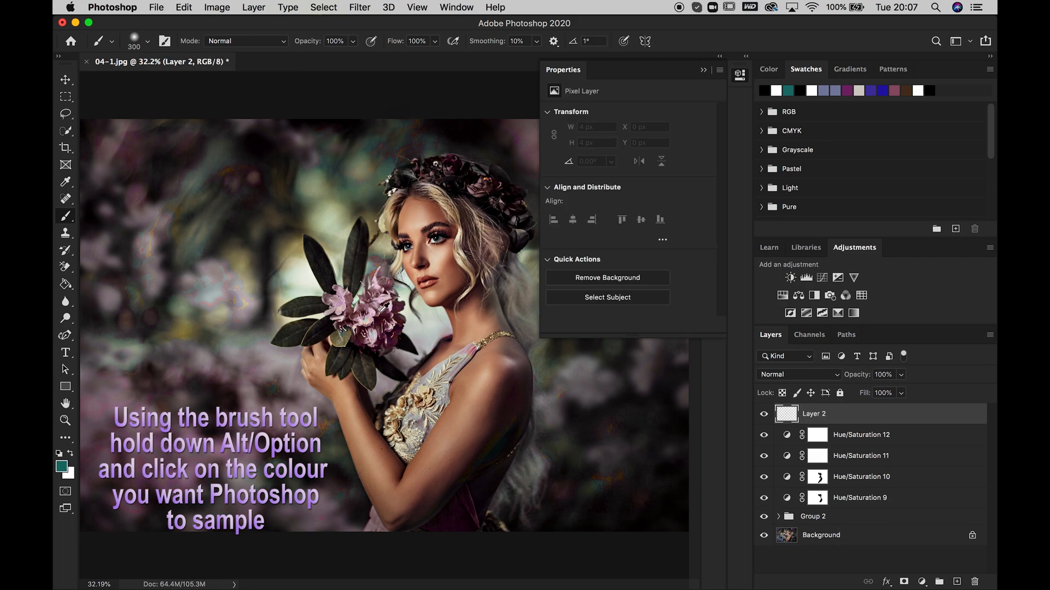
{"action": "left_click", "coordinate": [383, 305], "text": "alt"}
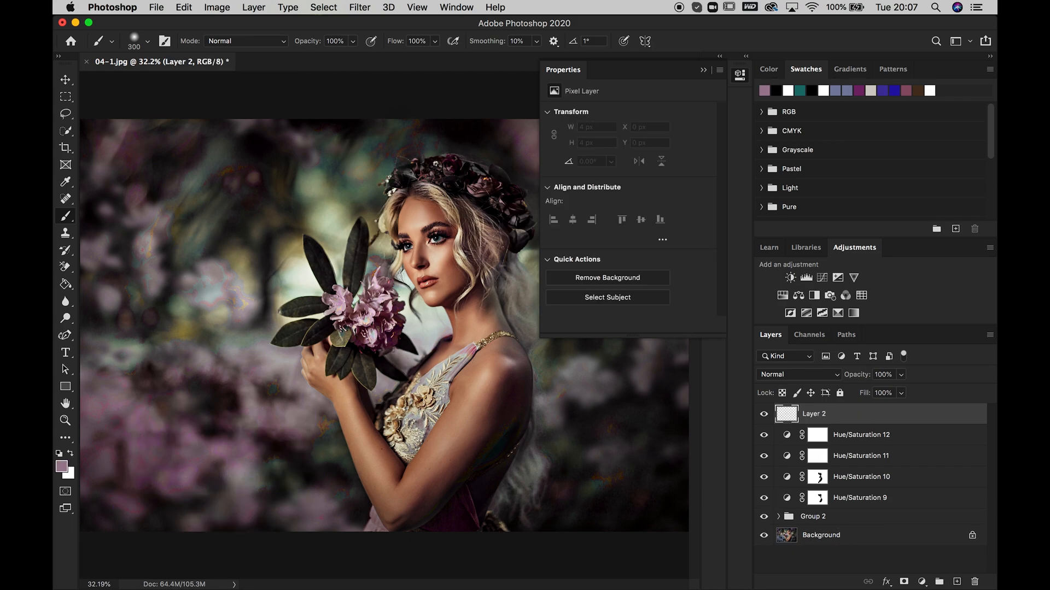
{"action": "mouse_move", "coordinate": [420, 424]}
{"action": "left_mouse_down"}
{"action": "mouse_move", "coordinate": [412, 429]}
{"action": "mouse_move", "coordinate": [437, 379]}
{"action": "left_mouse_up"}
Step: Set the paint layer's blend mode to Color and extend the paint over the bodice and strap with a 125-pixel brush
{"action": "left_click", "coordinate": [826, 381]}
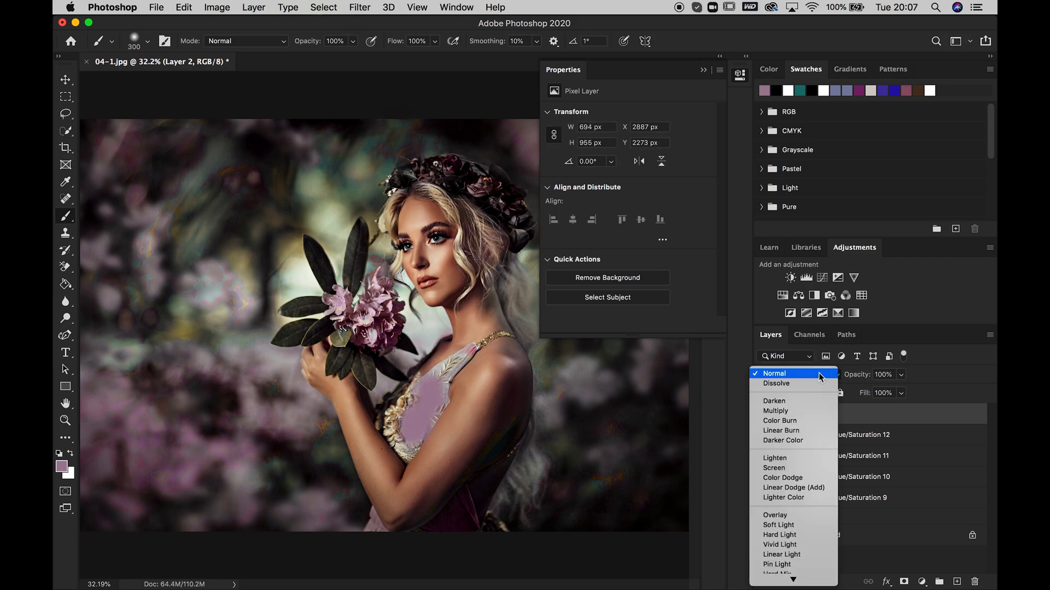
{"action": "left_click", "coordinate": [784, 570]}
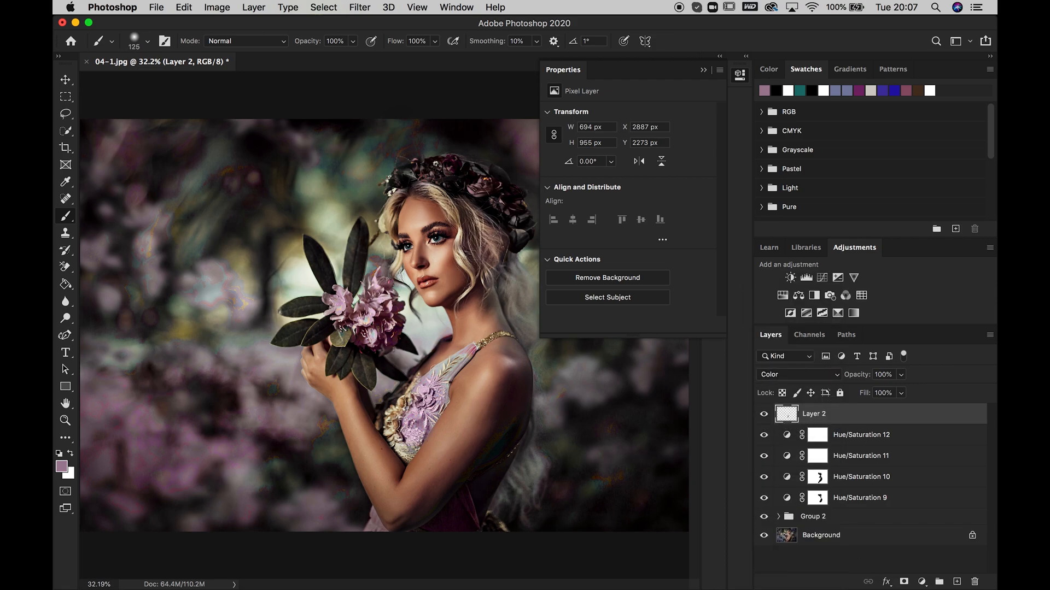
{"action": "mouse_move", "coordinate": [454, 364]}
{"action": "left_mouse_down"}
{"action": "mouse_move", "coordinate": [433, 391]}
{"action": "mouse_move", "coordinate": [442, 370]}
{"action": "mouse_move", "coordinate": [416, 389]}
{"action": "mouse_move", "coordinate": [468, 353]}
{"action": "mouse_move", "coordinate": [432, 394]}
{"action": "mouse_move", "coordinate": [436, 410]}
{"action": "mouse_move", "coordinate": [410, 457]}
{"action": "left_mouse_up"}
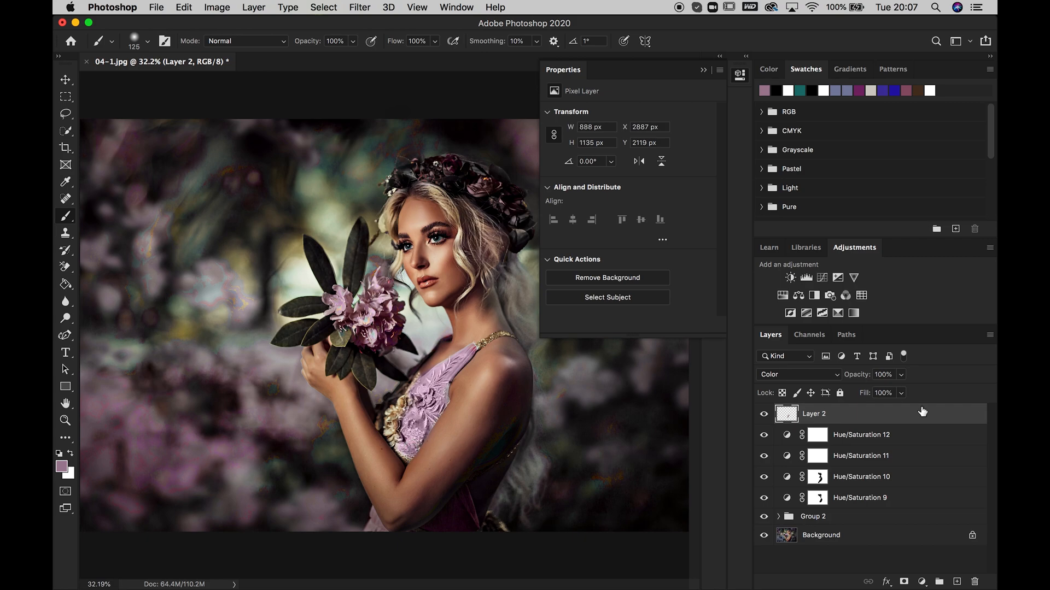
Step: Paint the remaining part of the dress strap and set the paint layer's opacity to 61%
{"action": "left_click", "coordinate": [900, 375]}
{"action": "left_click", "coordinate": [873, 392]}
{"action": "left_click_drag", "start_coordinate": [872, 392], "coordinate": [867, 392]}
{"action": "left_click_drag", "start_coordinate": [474, 348], "coordinate": [451, 372]}
{"action": "left_click", "coordinate": [900, 376]}
{"action": "left_click_drag", "start_coordinate": [903, 393], "coordinate": [914, 392]}
Step: Add a mask to the paint layer and paint black over the dress's embroidered flower and leaves with a smaller brush
{"action": "key", "text": "z"}
{"action": "left_click", "coordinate": [474, 384]}
{"action": "left_click", "coordinate": [475, 385]}
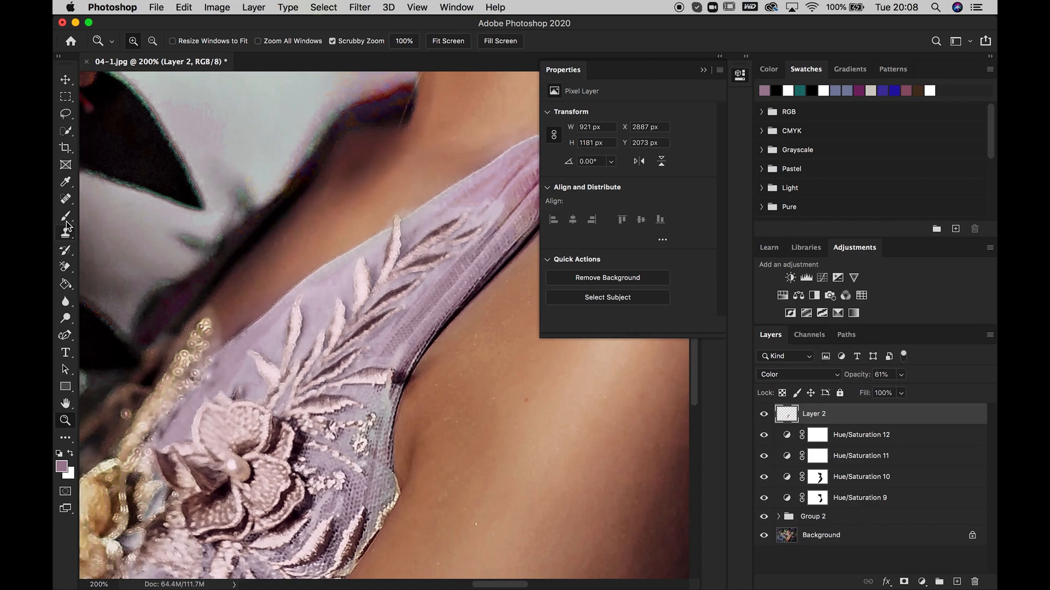
{"action": "key", "text": "b"}
{"action": "key", "text": "x"}
{"action": "key", "text": "d"}
{"action": "left_click", "coordinate": [904, 583]}
{"action": "mouse_move", "coordinate": [249, 441]}
{"action": "left_mouse_down"}
{"action": "mouse_move", "coordinate": [186, 524]}
{"action": "mouse_move", "coordinate": [258, 471]}
{"action": "left_mouse_up"}
{"action": "key", "text": "["}
{"action": "key", "text": "["}
{"action": "key", "text": "["}
{"action": "key", "text": "["}
{"action": "key", "text": "["}
{"action": "key", "text": "["}
{"action": "key", "text": "["}
{"action": "key", "text": "["}
{"action": "mouse_move", "coordinate": [298, 414]}
{"action": "left_mouse_down"}
{"action": "mouse_move", "coordinate": [321, 404]}
{"action": "mouse_move", "coordinate": [301, 377]}
{"action": "mouse_move", "coordinate": [363, 305]}
{"action": "mouse_move", "coordinate": [364, 274]}
{"action": "mouse_move", "coordinate": [400, 218]}
{"action": "mouse_move", "coordinate": [458, 236]}
{"action": "left_mouse_up"}
Step: Fit the photo in the window and raise the masked paint layer's opacity to 88%
{"action": "key", "text": "z"}
{"action": "key", "text": "super+0"}
{"action": "left_click", "coordinate": [786, 414]}
{"action": "left_click", "coordinate": [901, 393]}
{"action": "left_click_drag", "start_coordinate": [905, 392], "coordinate": [918, 391]}
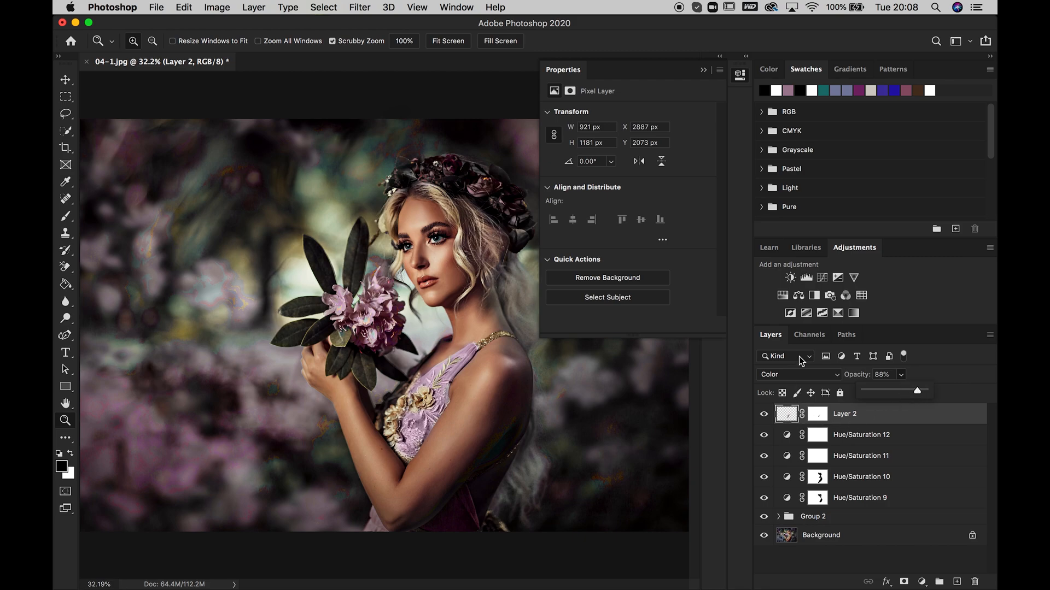
Step: Clip a Hue/Saturation adjustment layer to the dress paint layer, with hue +26 and saturation -18
{"action": "left_click", "coordinate": [783, 296]}
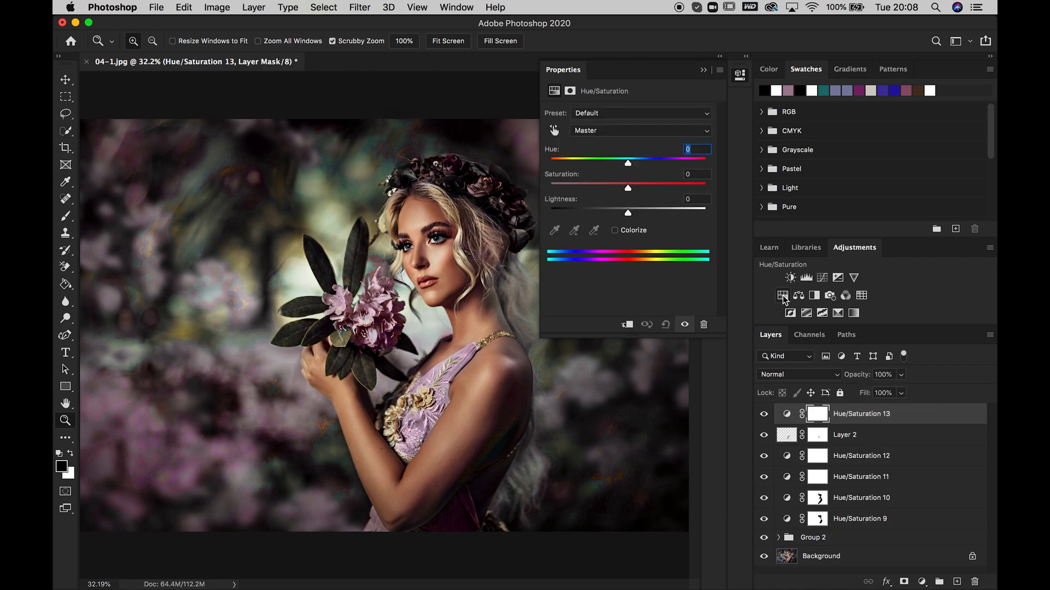
{"action": "left_click", "coordinate": [627, 325]}
{"action": "left_click_drag", "start_coordinate": [629, 194], "coordinate": [646, 163]}
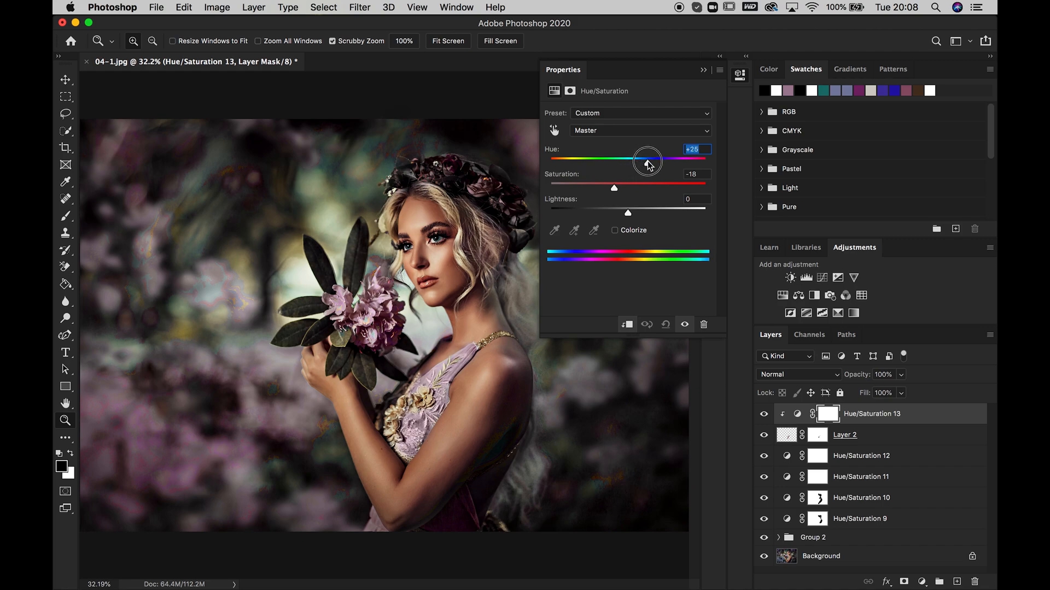
{"action": "left_click_drag", "start_coordinate": [648, 163], "coordinate": [592, 163]}
{"action": "left_click_drag", "start_coordinate": [666, 164], "coordinate": [648, 170]}
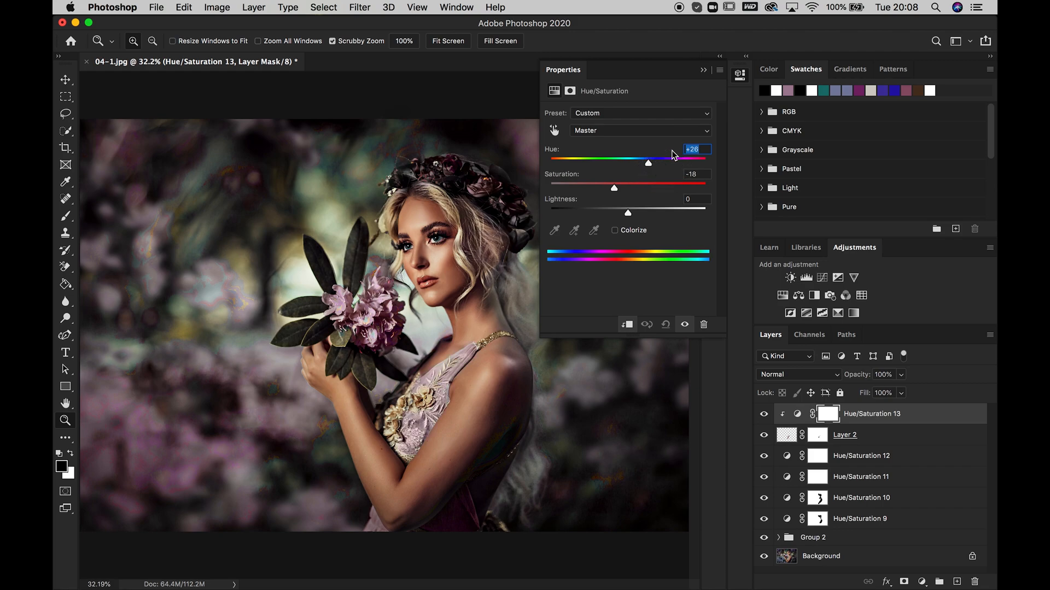
{"action": "left_click", "coordinate": [704, 71]}
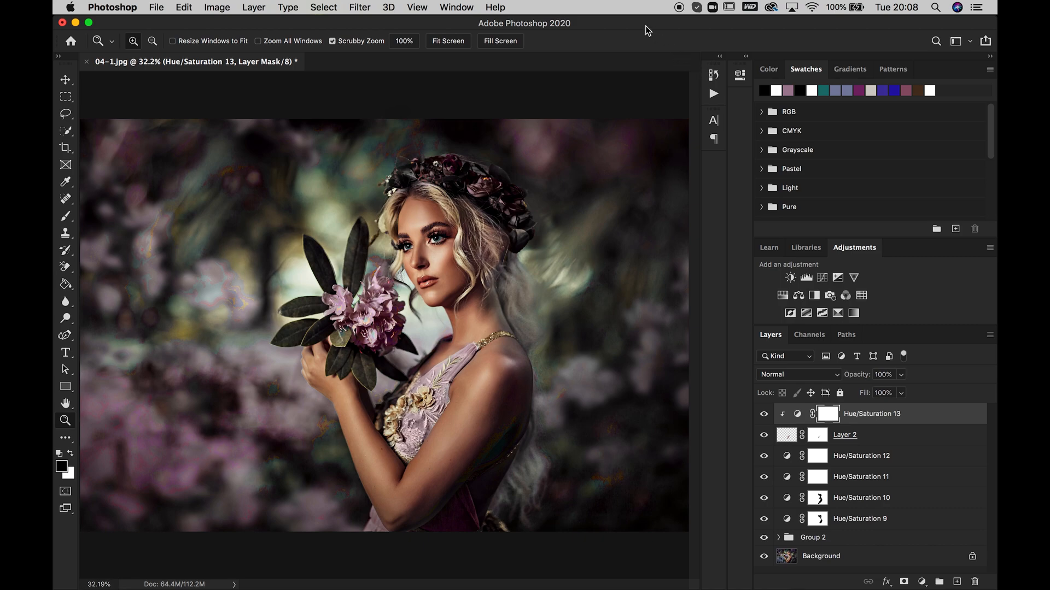
Step: Delete all adjustment layers, the paint layer and Group 2, leaving only the Background
{"action": "left_click", "coordinate": [898, 539], "text": "shift"}
{"action": "left_click_drag", "start_coordinate": [928, 504], "coordinate": [976, 582]}
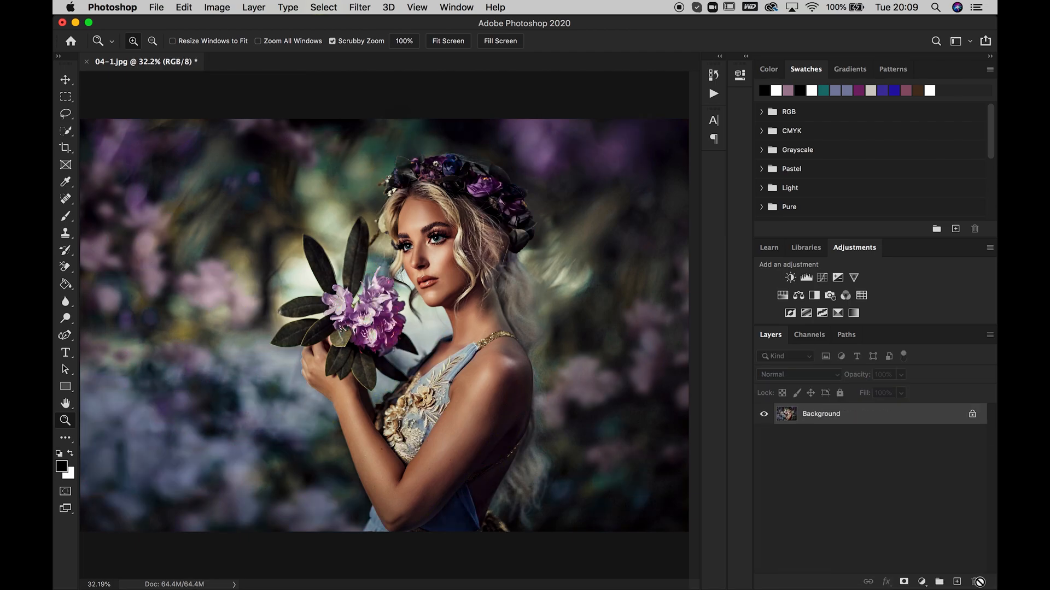